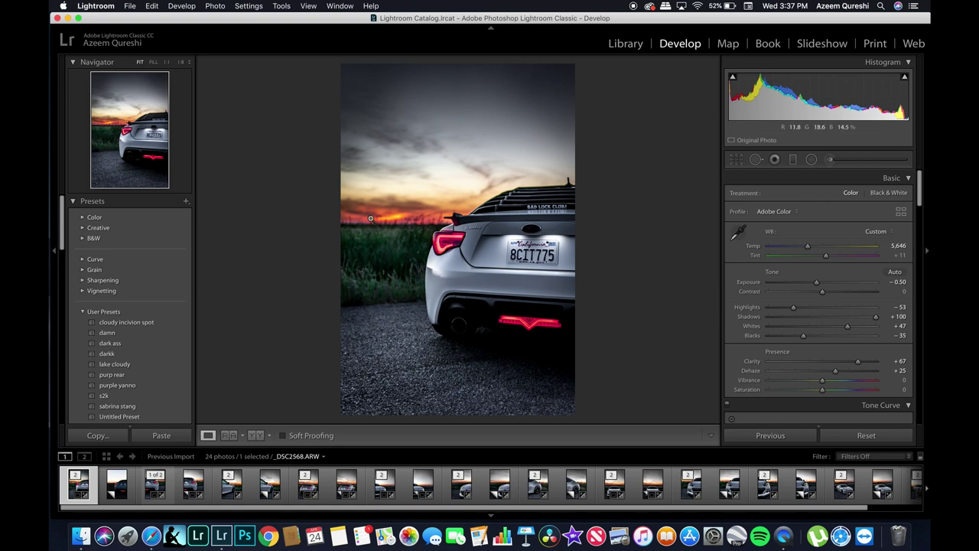
Step: Load the unedited virtual copy _DSC2568.ARW / Copy 1 from the filmstrip into Develop
click(117, 485)
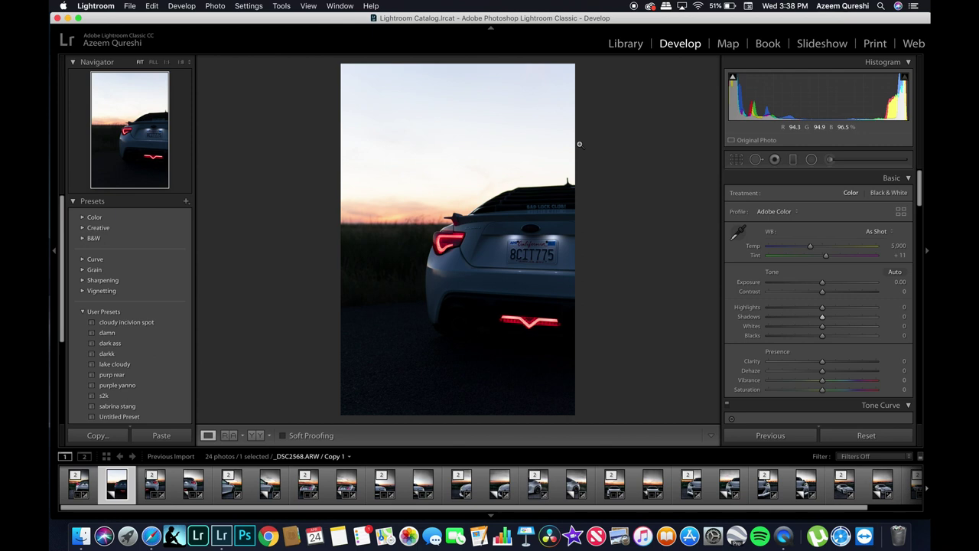
Step: In the Basic panel, set Exposure -0.50, Shadows +100 and Blacks -33
drag(822, 286, 836, 288)
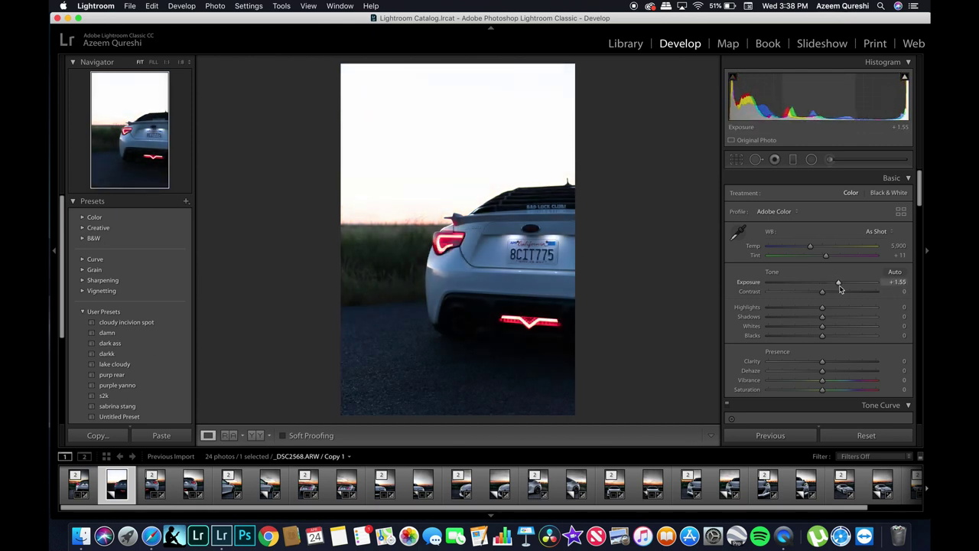
double_click(835, 283)
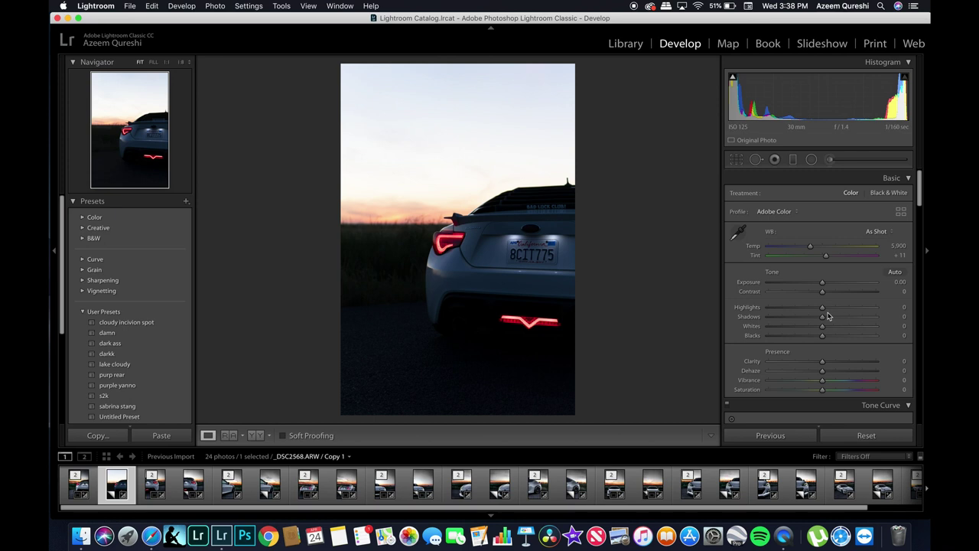
drag(824, 318, 896, 321)
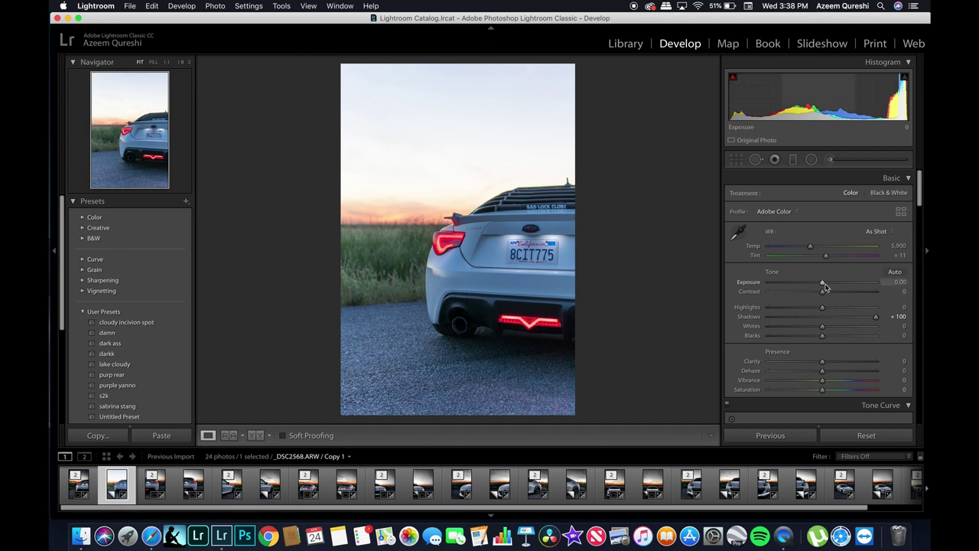
drag(822, 285, 817, 285)
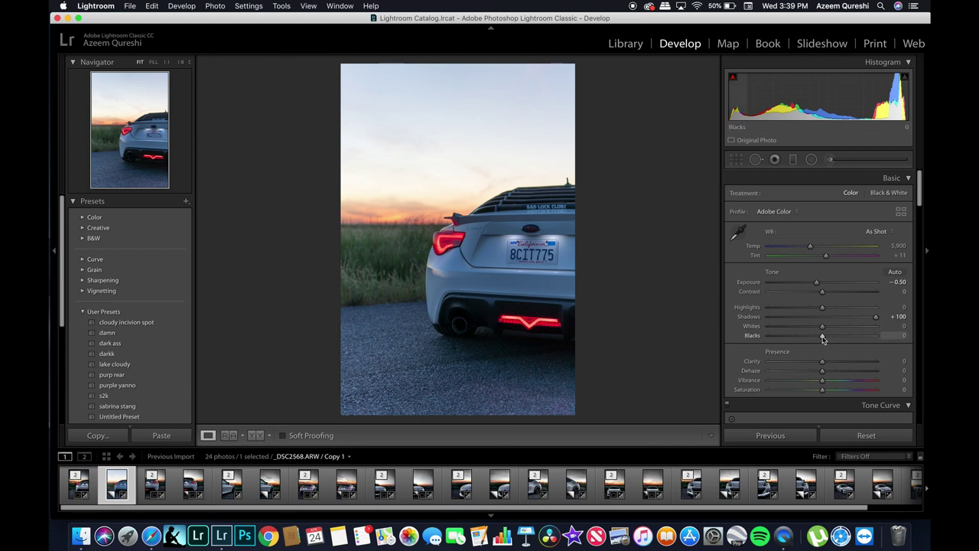
mouse_move(822, 338)
mouse_down()
mouse_move(783, 339)
mouse_move(819, 348)
mouse_move(804, 342)
mouse_up()
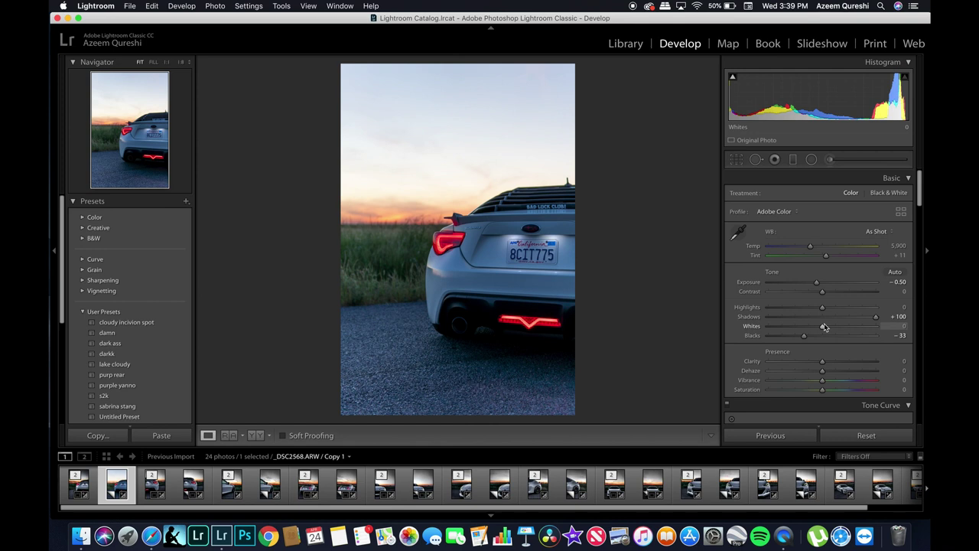
Step: Set Whites to +47, Temp to 5,662 and Highlights to -50 in the Basic panel
drag(823, 327, 850, 332)
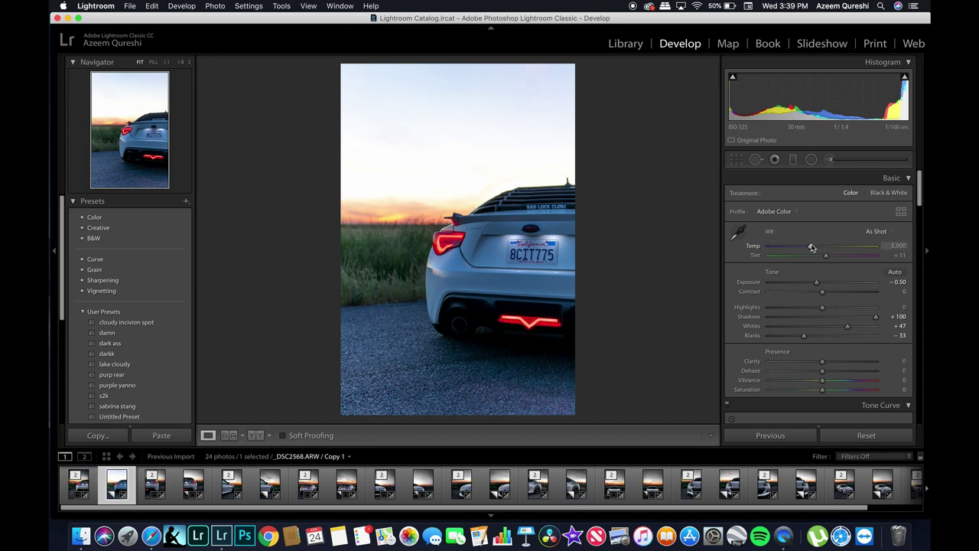
drag(809, 247, 806, 247)
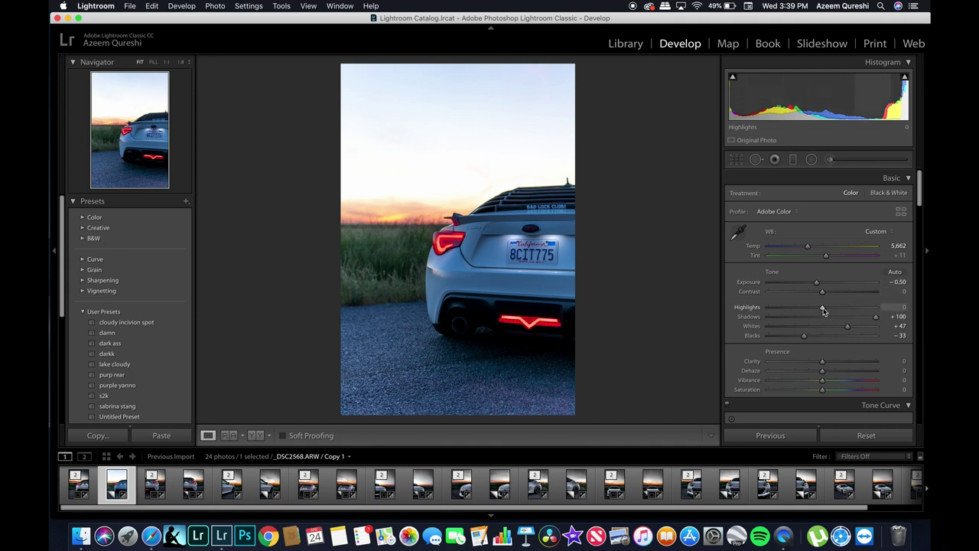
drag(823, 311, 796, 306)
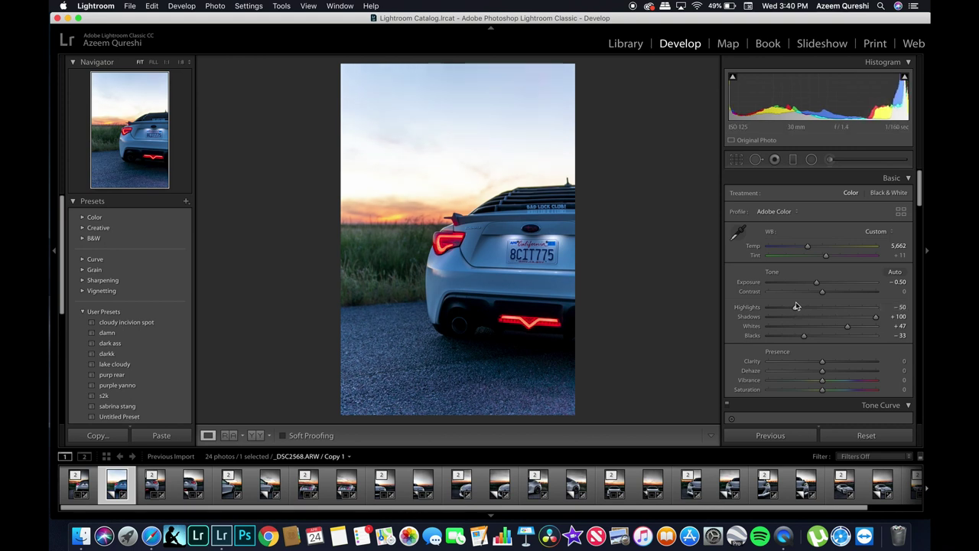
Step: In Presence, settle Dehaze at +25 after a trial and set Clarity to +66
scroll(796, 306, down, 3)
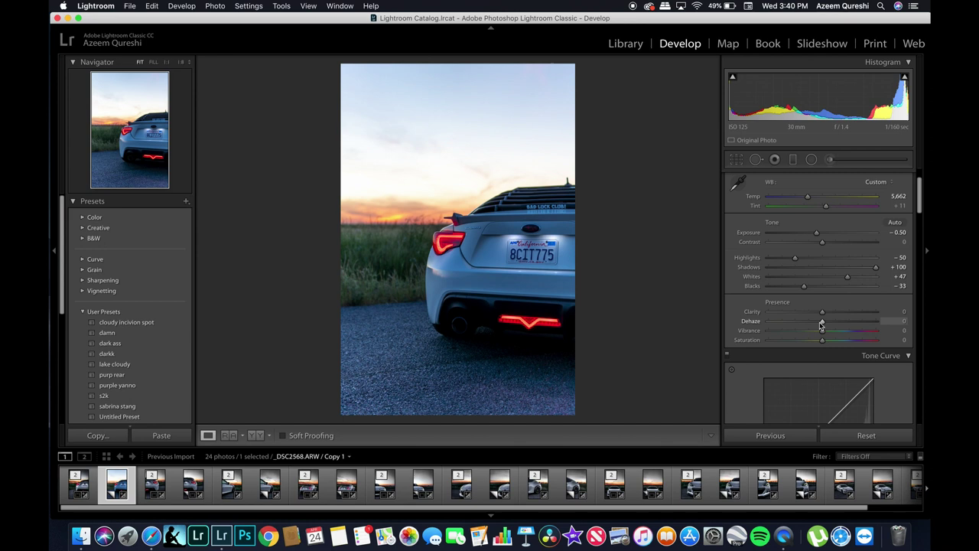
drag(822, 323, 865, 324)
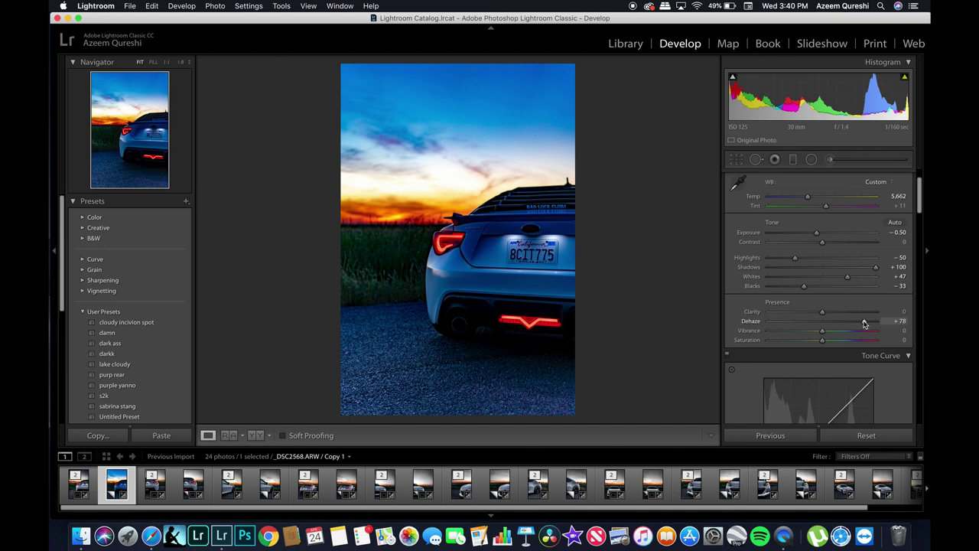
double_click(864, 321)
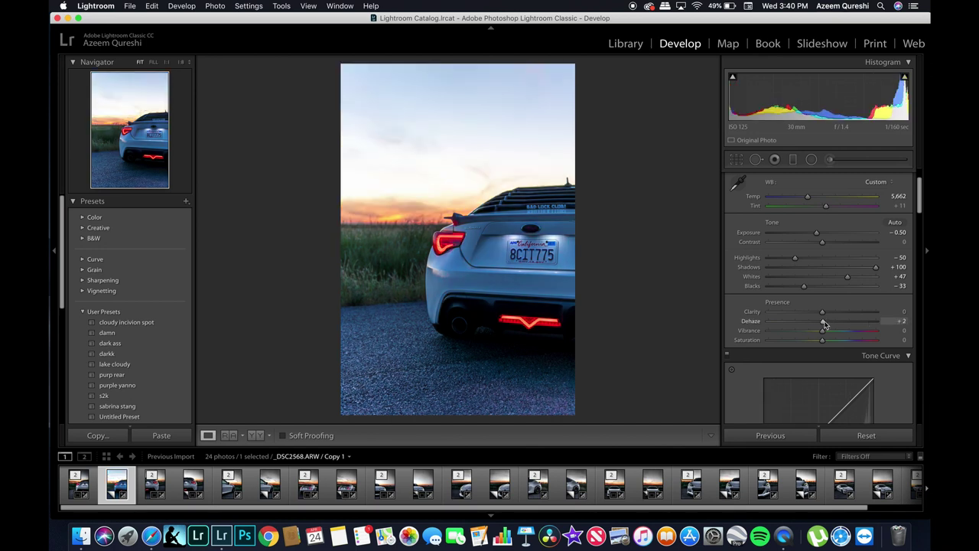
drag(823, 324, 836, 328)
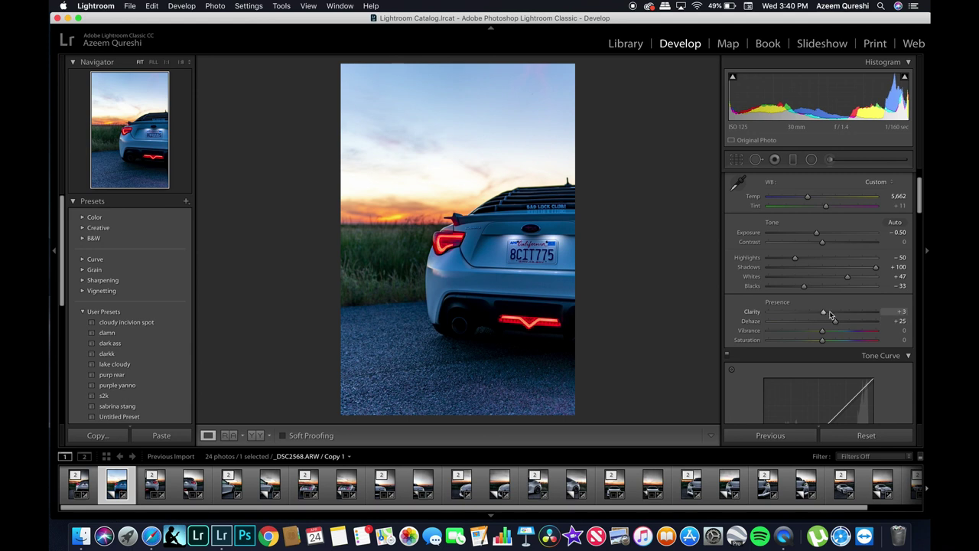
drag(822, 313, 859, 313)
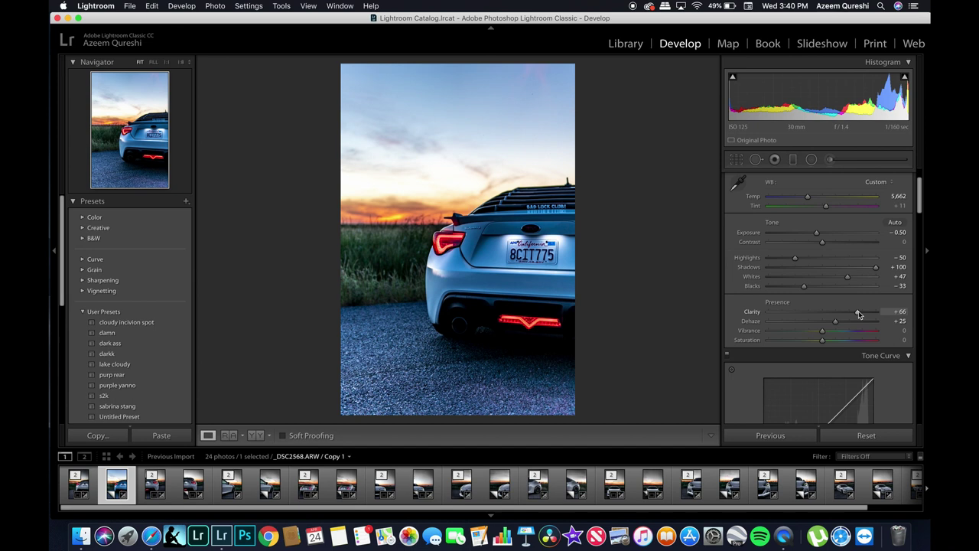
Step: Scroll the Develop panels past the Tone Curve to the HSL/Color Hue and Saturation sliders
scroll(825, 289, down, 4)
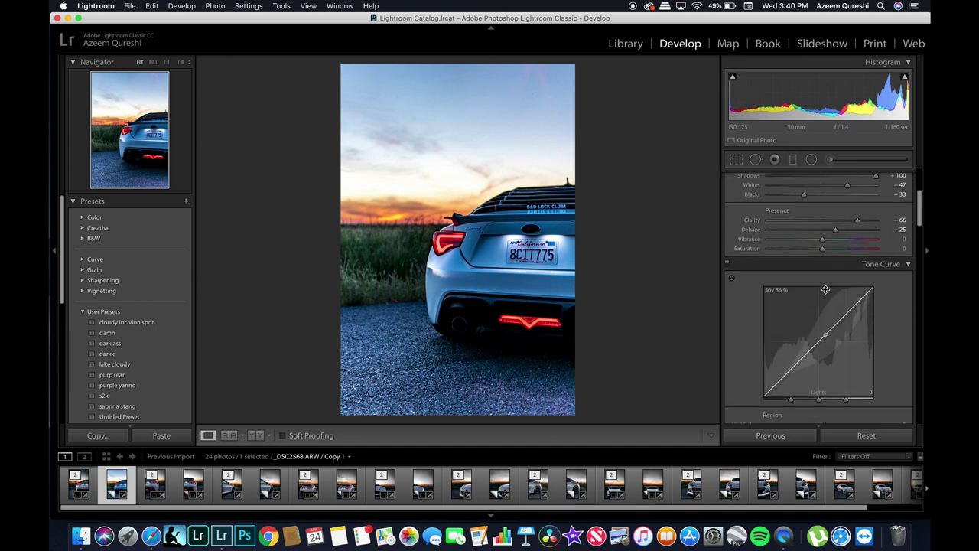
scroll(747, 291, down, 5)
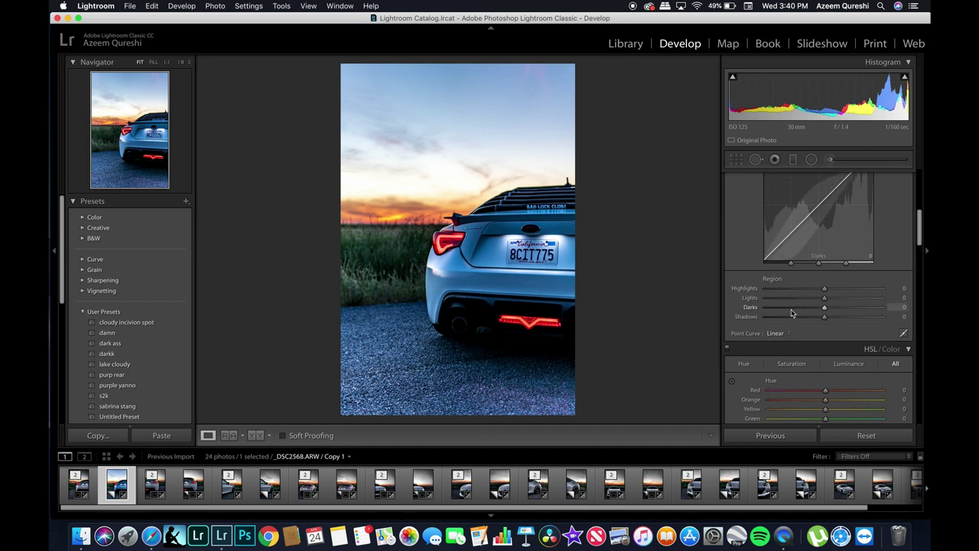
scroll(791, 309, up, 5)
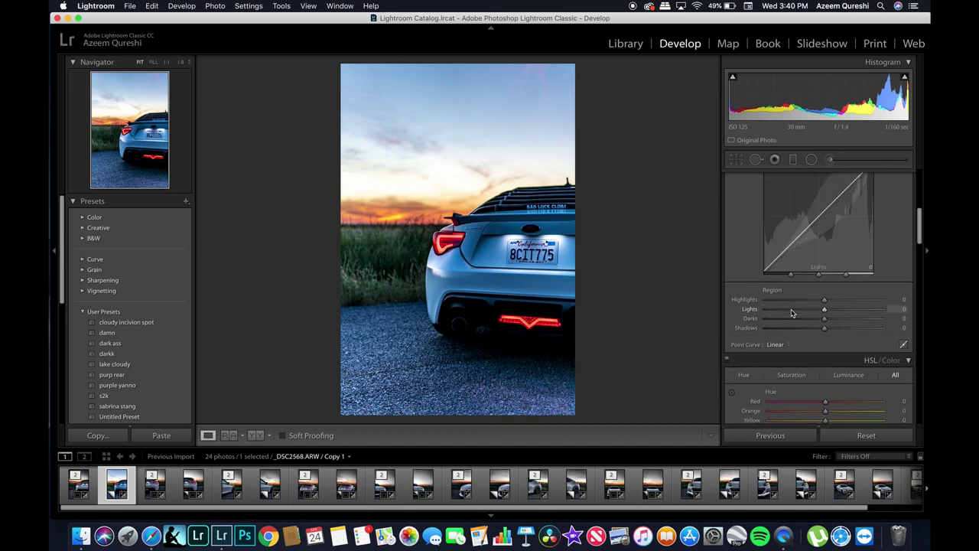
scroll(790, 309, up, 5)
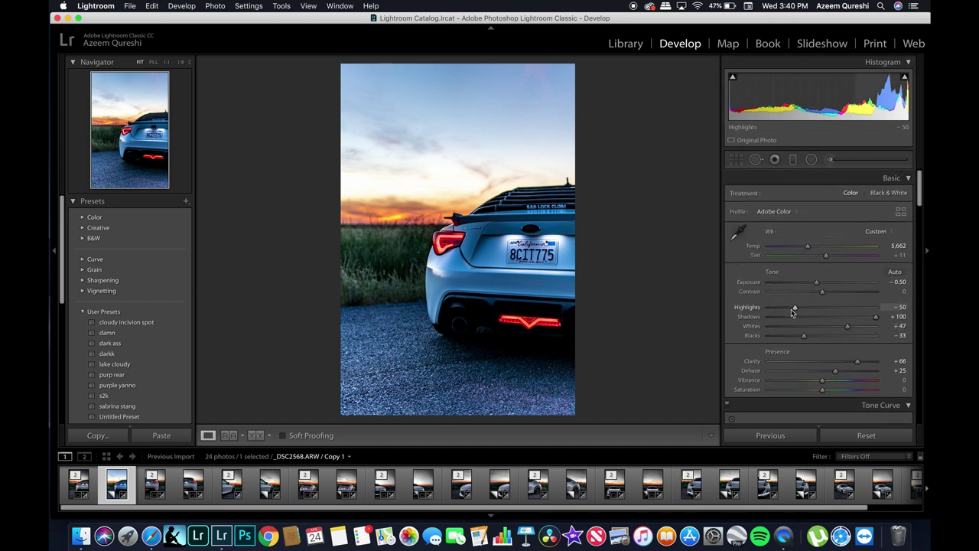
scroll(791, 309, down, 3)
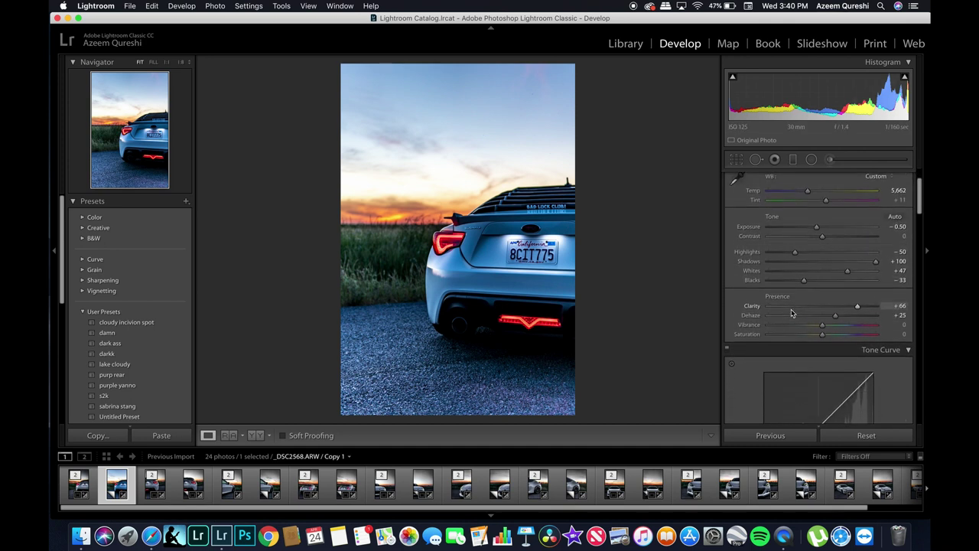
scroll(791, 309, down, 6)
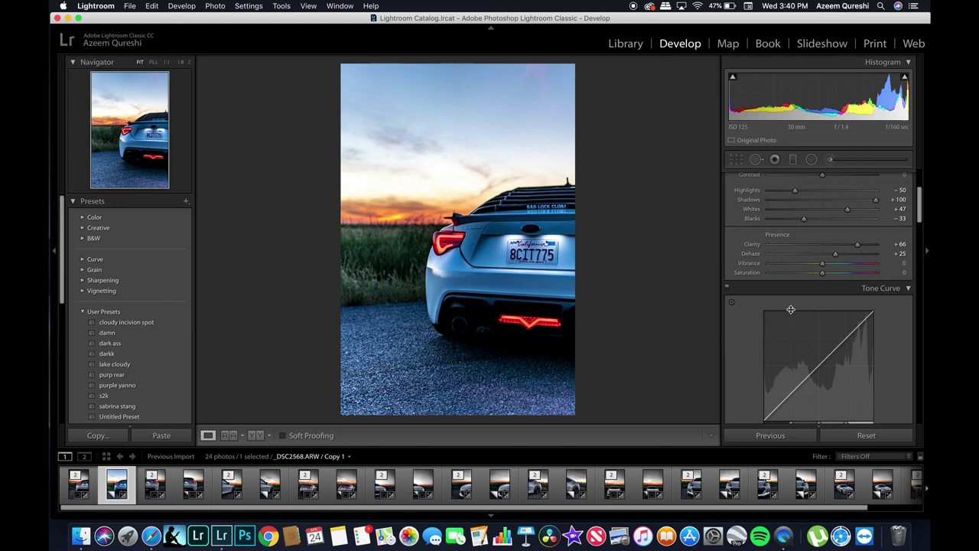
scroll(791, 309, down, 4)
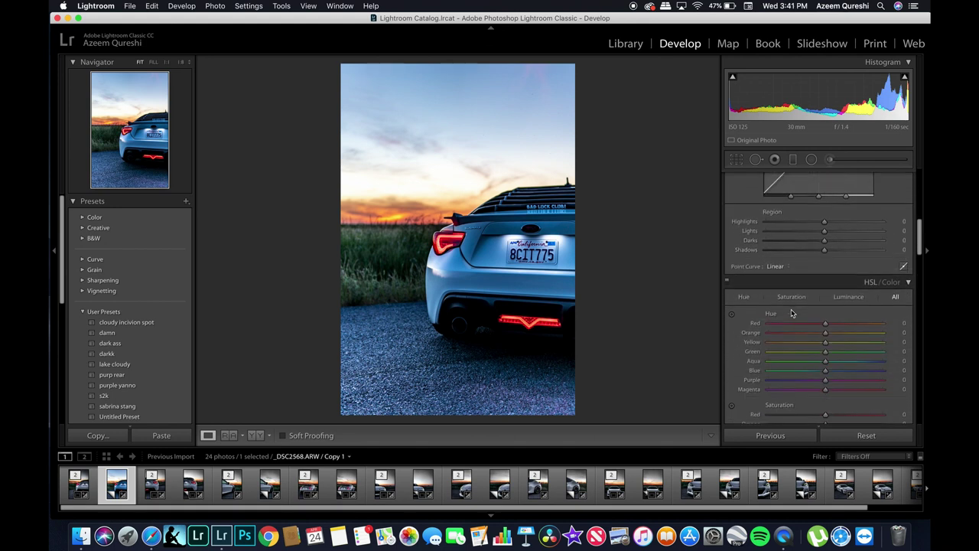
scroll(791, 309, down, 2)
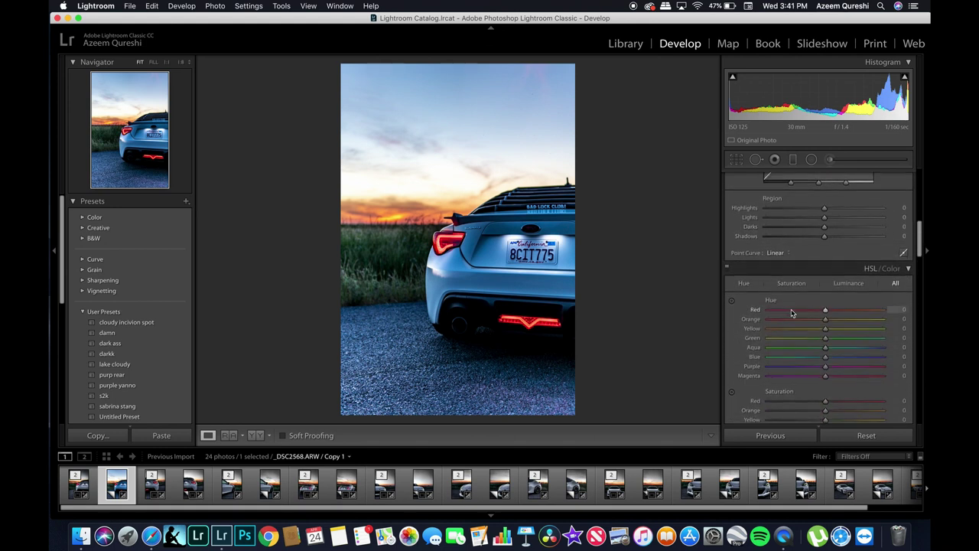
scroll(791, 309, down, 2)
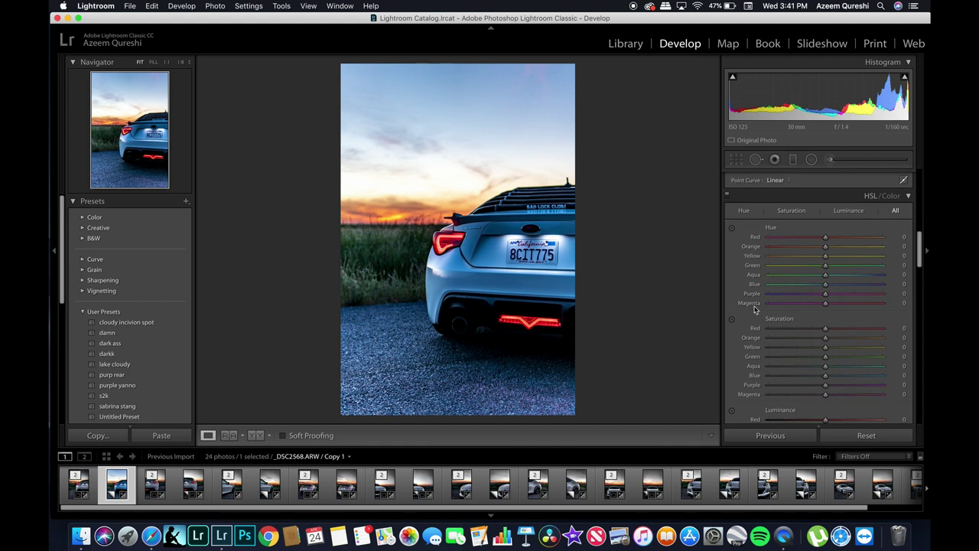
scroll(810, 220, up, 10)
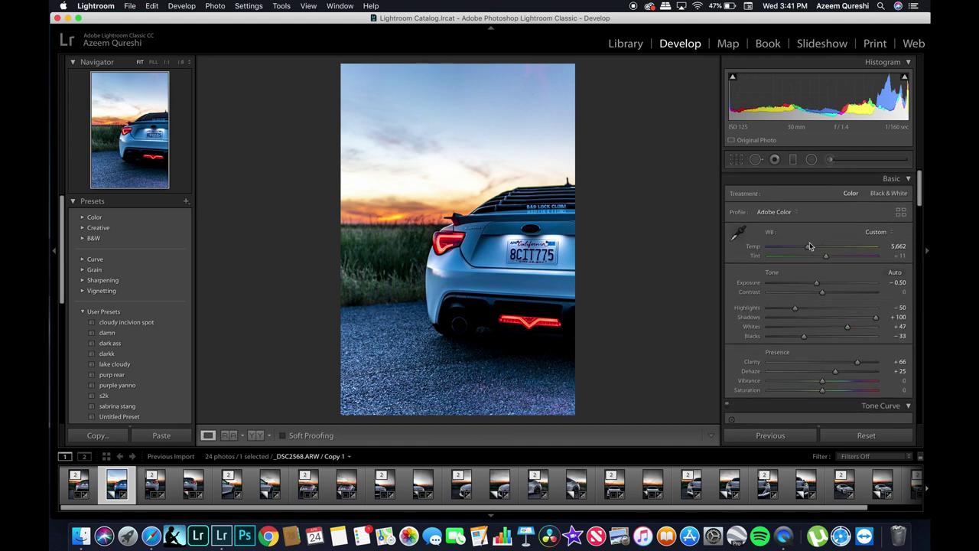
scroll(795, 276, down, 10)
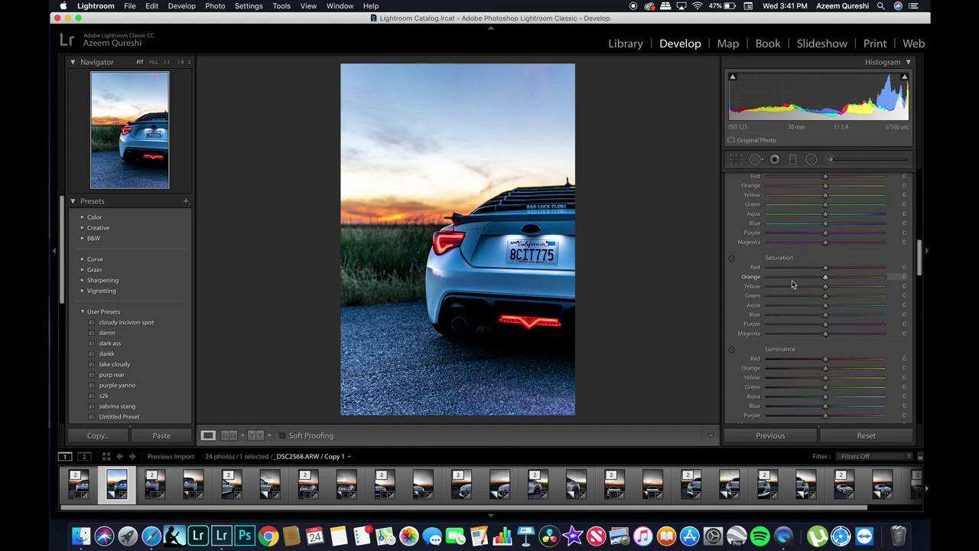
scroll(791, 284, down, 3)
scroll(791, 284, up, 5)
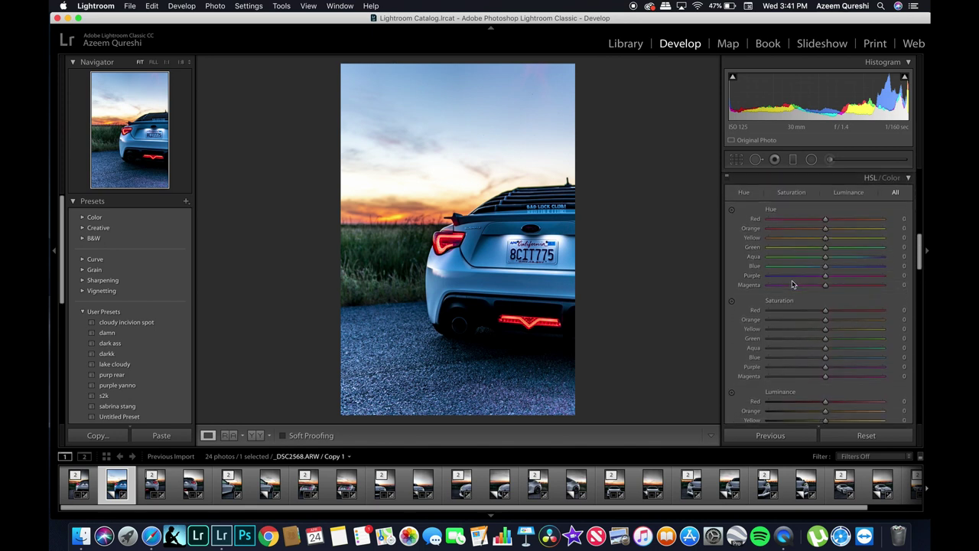
scroll(791, 284, down, 2)
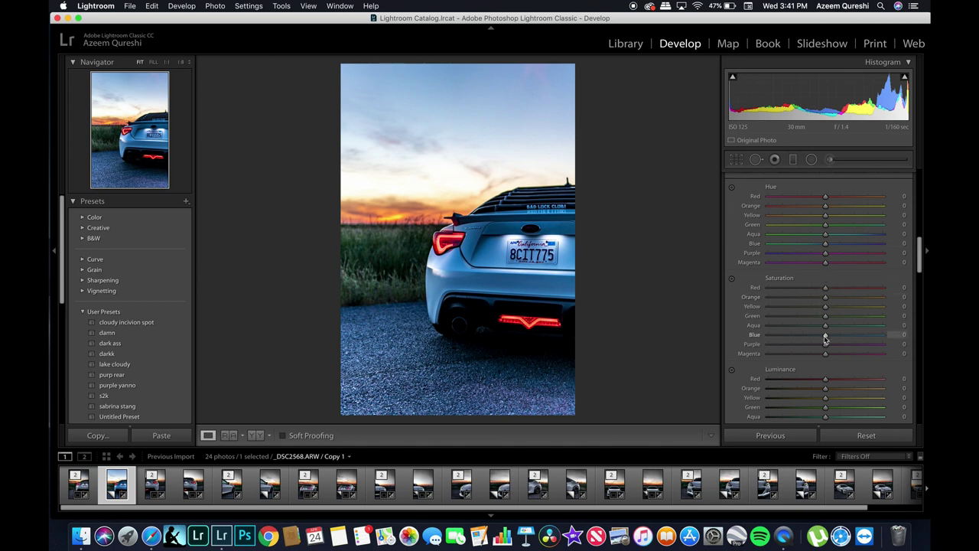
Step: Set HSL Saturation Blue to -69 and Green to +100
drag(824, 338, 785, 340)
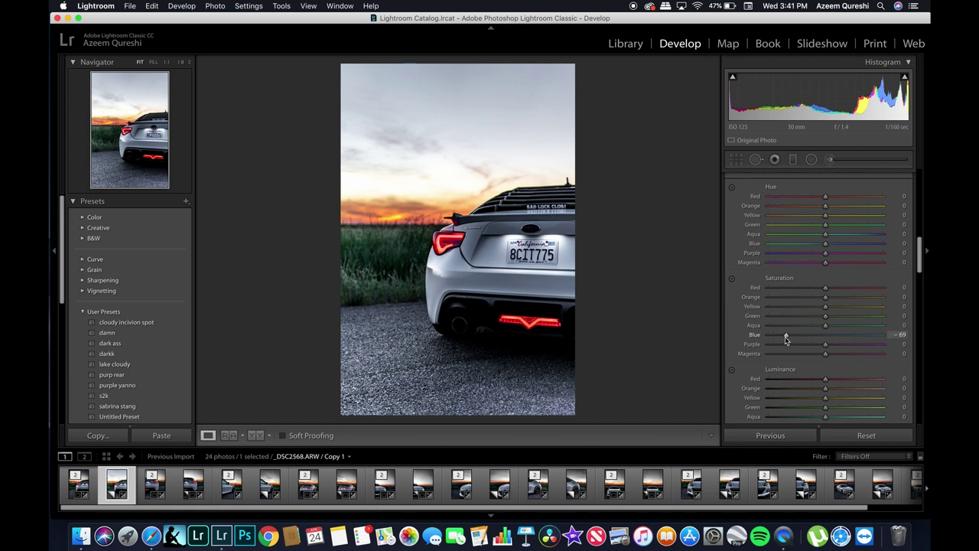
drag(784, 336, 785, 339)
drag(826, 316, 929, 339)
drag(855, 321, 904, 346)
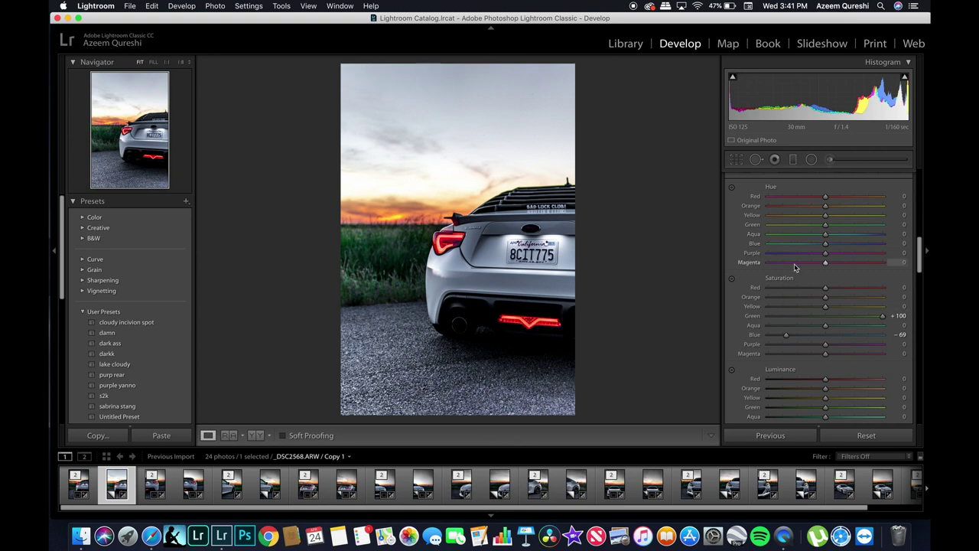
Step: Shift the Red hue and return the Yellow hue to 0
scroll(804, 315, up, 3)
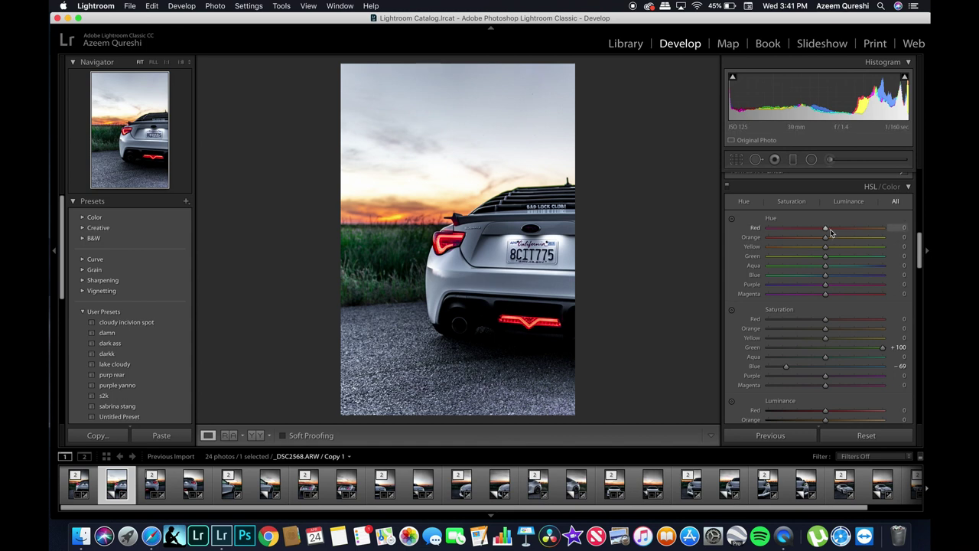
drag(828, 227, 792, 231)
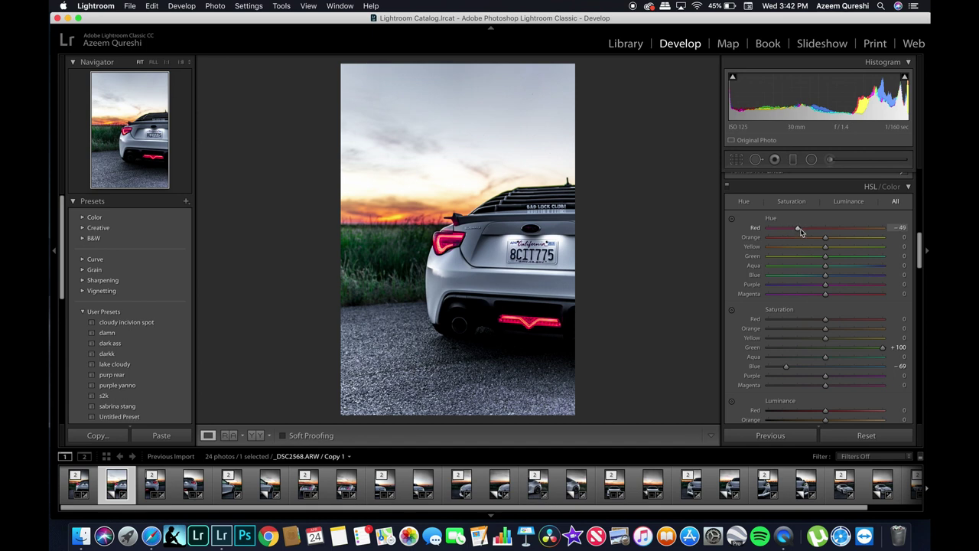
drag(801, 232, 807, 231)
mouse_move(825, 246)
mouse_down()
mouse_move(774, 245)
mouse_move(815, 246)
mouse_up()
double_click(816, 246)
Step: In the Detail panel, set Noise Reduction Luminance to 16
scroll(806, 284, down, 5)
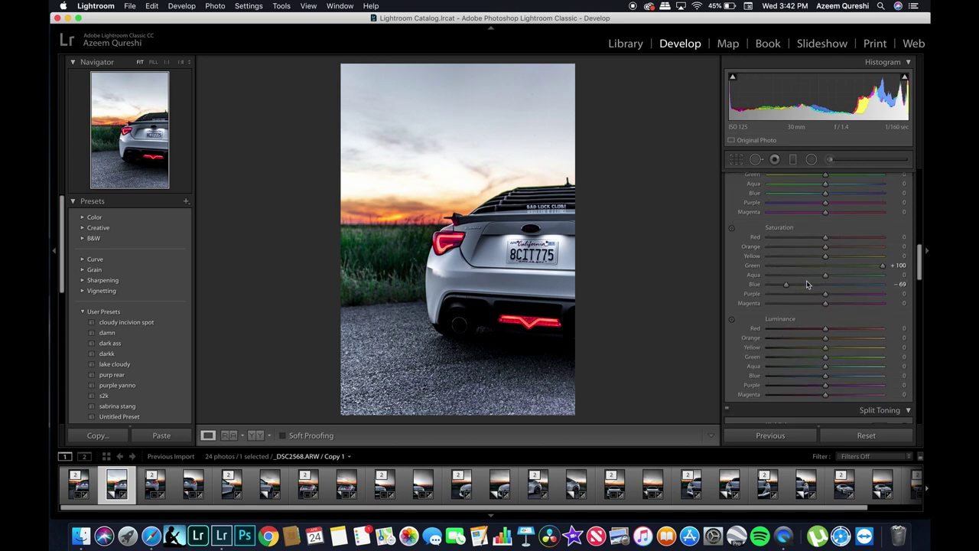
scroll(806, 284, down, 3)
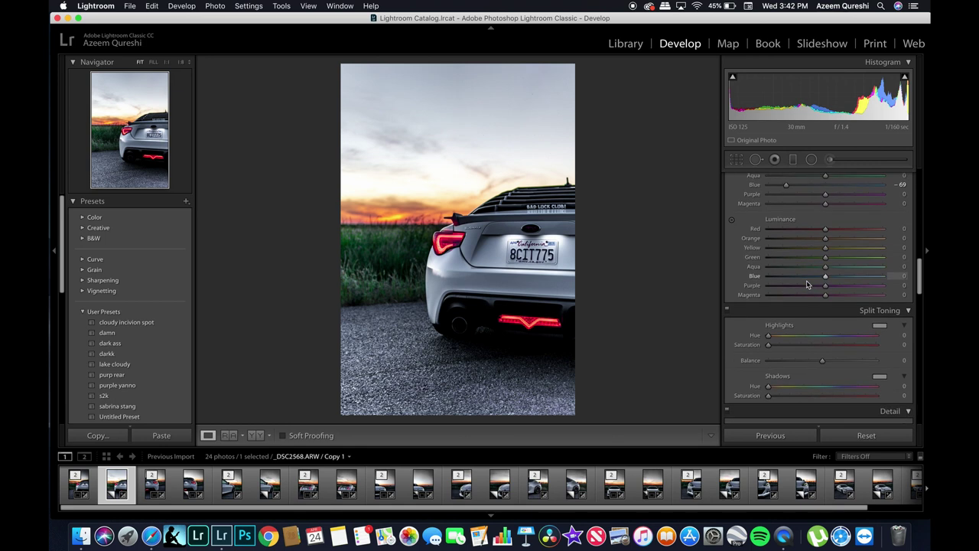
scroll(806, 284, down, 3)
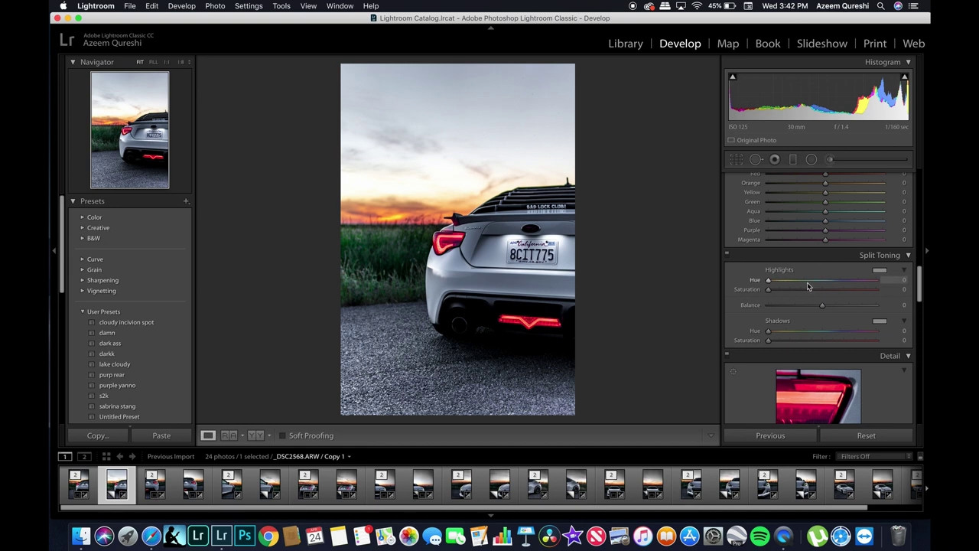
scroll(808, 286, down, 3)
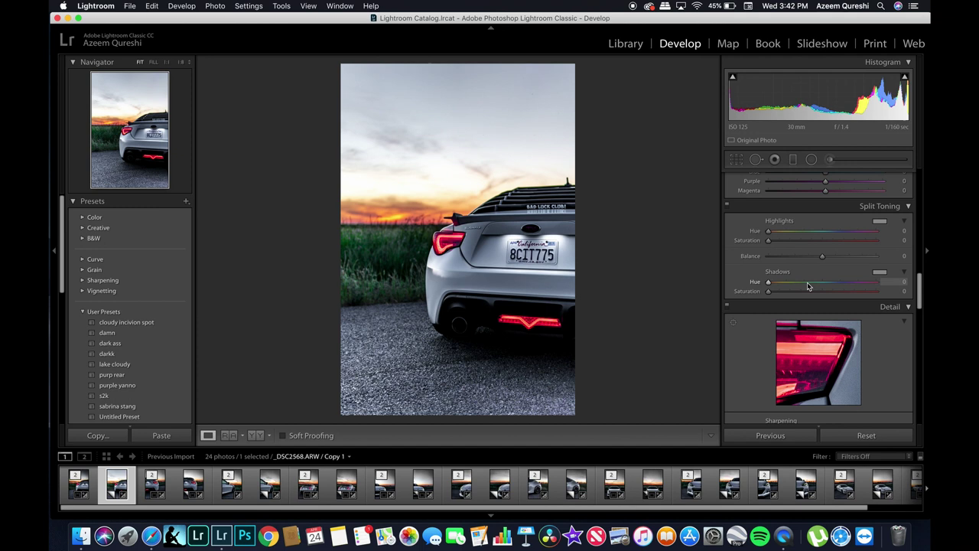
scroll(809, 286, down, 3)
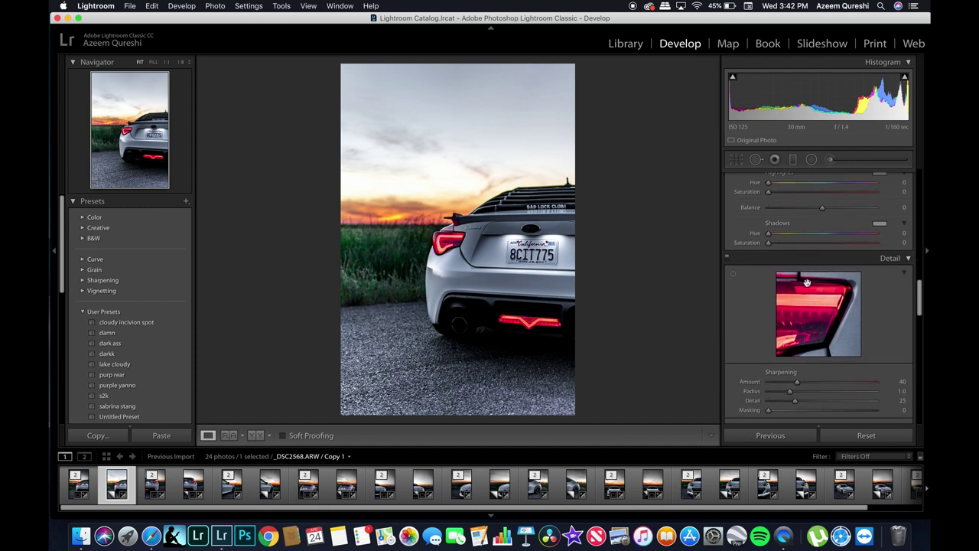
scroll(806, 282, down, 7)
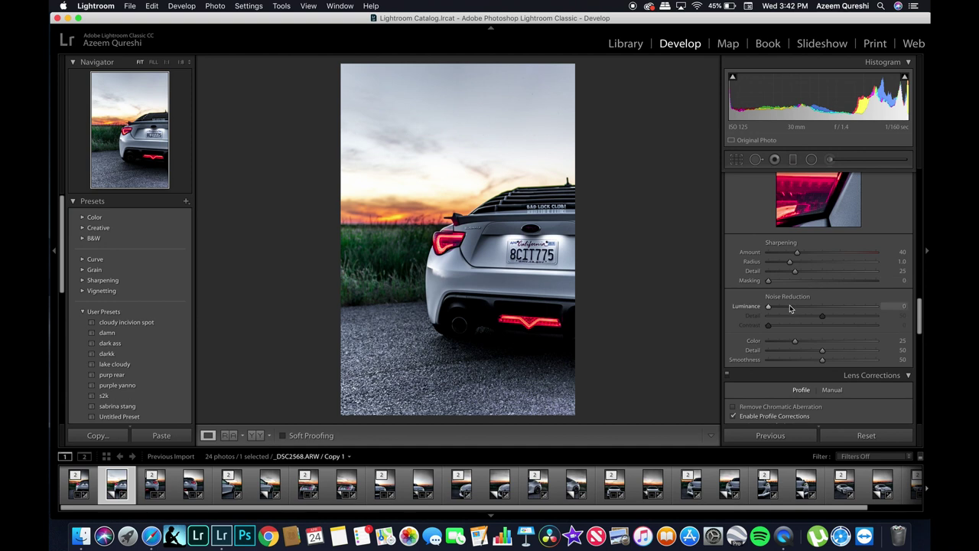
click(790, 307)
drag(790, 308, 784, 309)
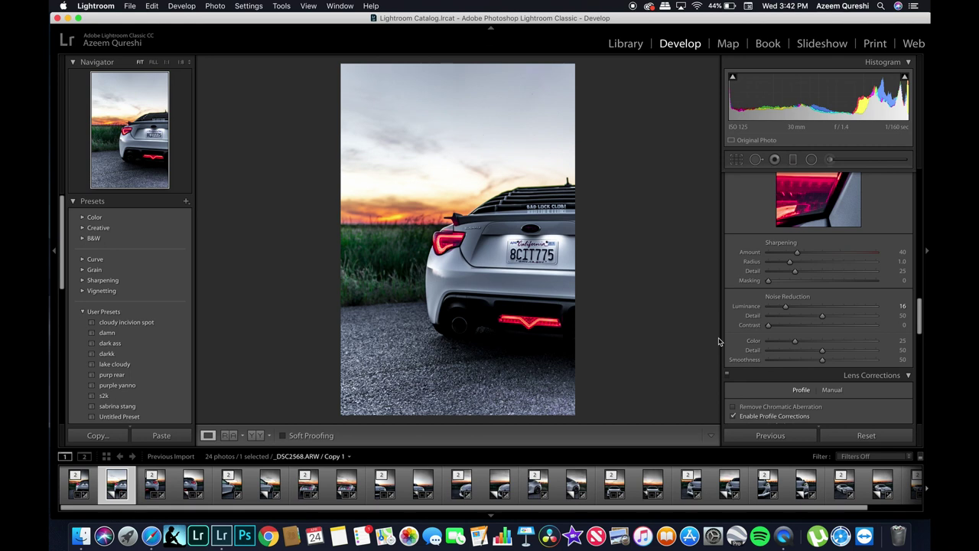
scroll(854, 342, down, 6)
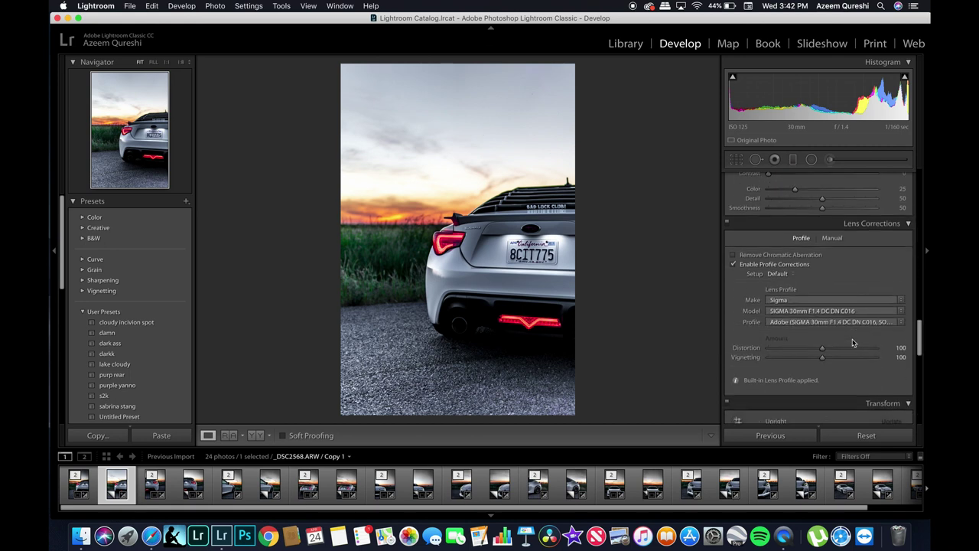
Step: In Effects, set the Post-Crop Vignetting Amount to -20
scroll(855, 343, down, 8)
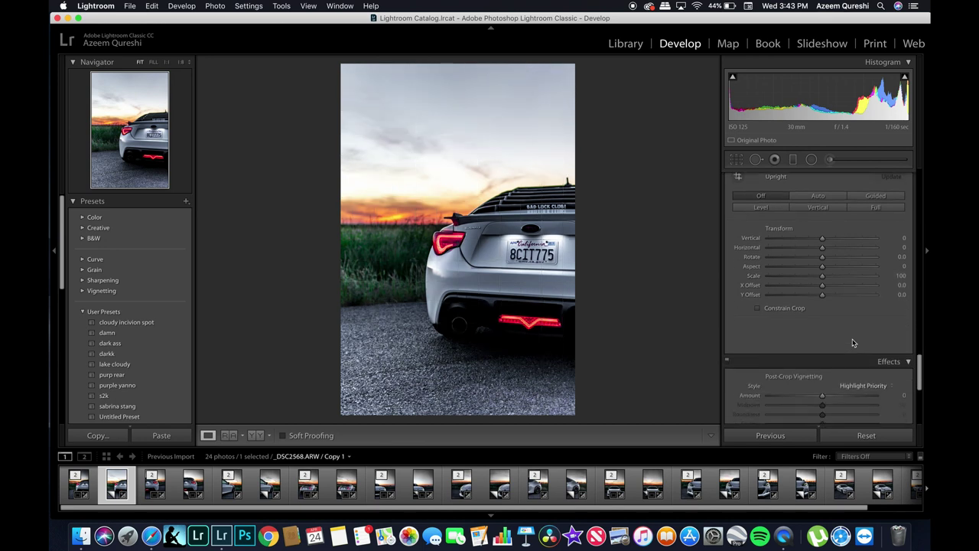
scroll(854, 343, down, 5)
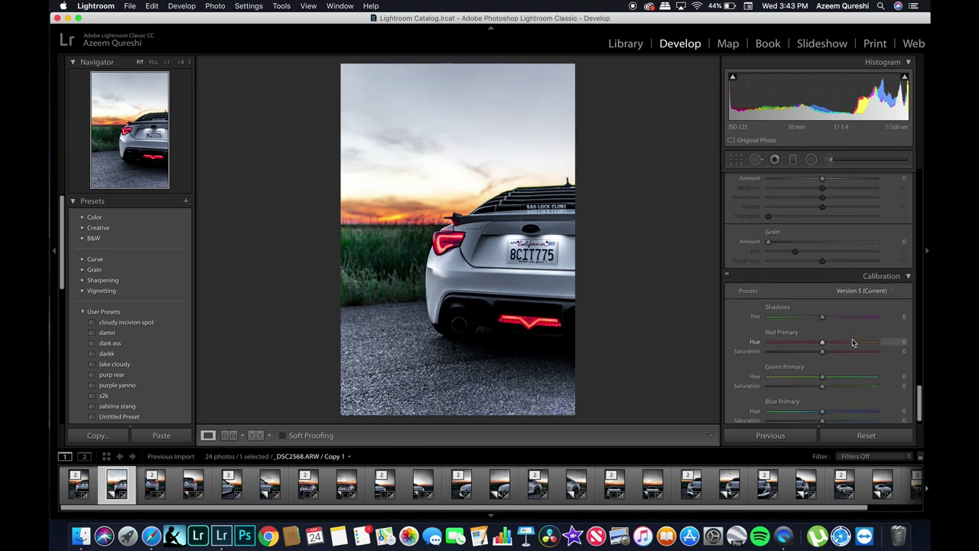
scroll(855, 343, up, 5)
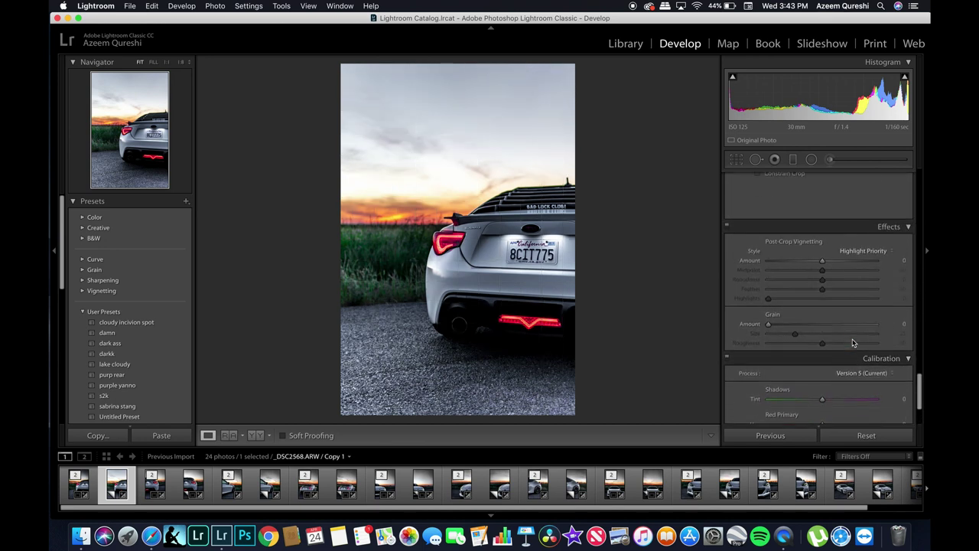
drag(822, 289, 812, 291)
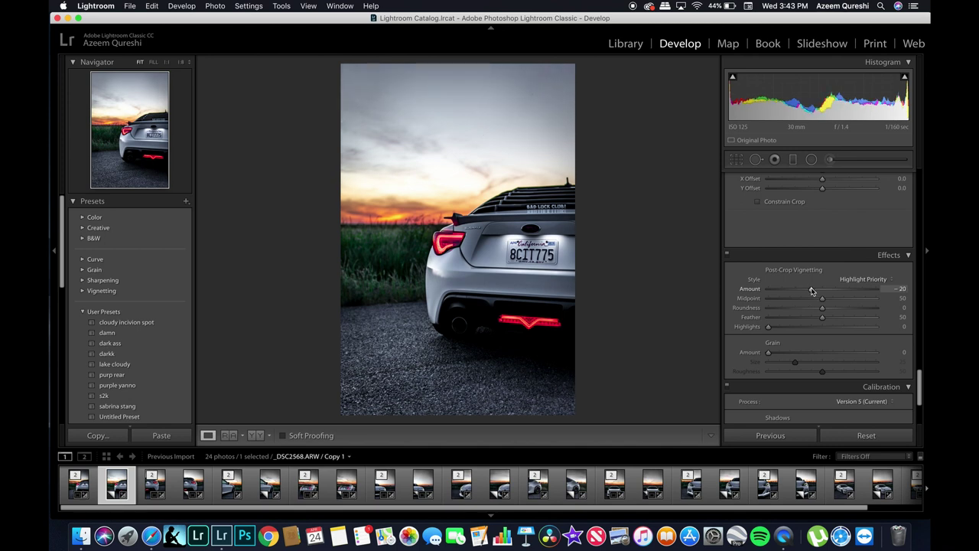
key(backslash)
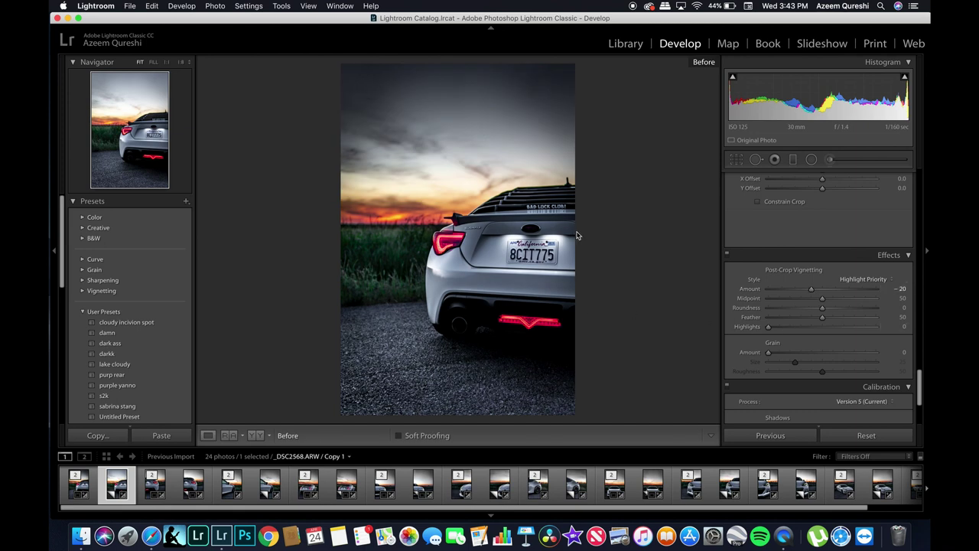
key(backslash)
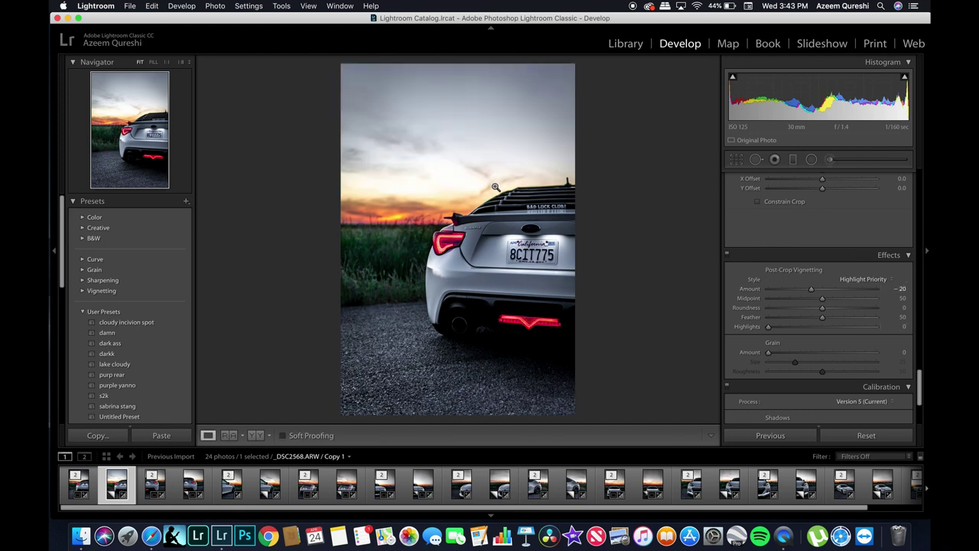
key(backslash)
key(backslash)
click(81, 485)
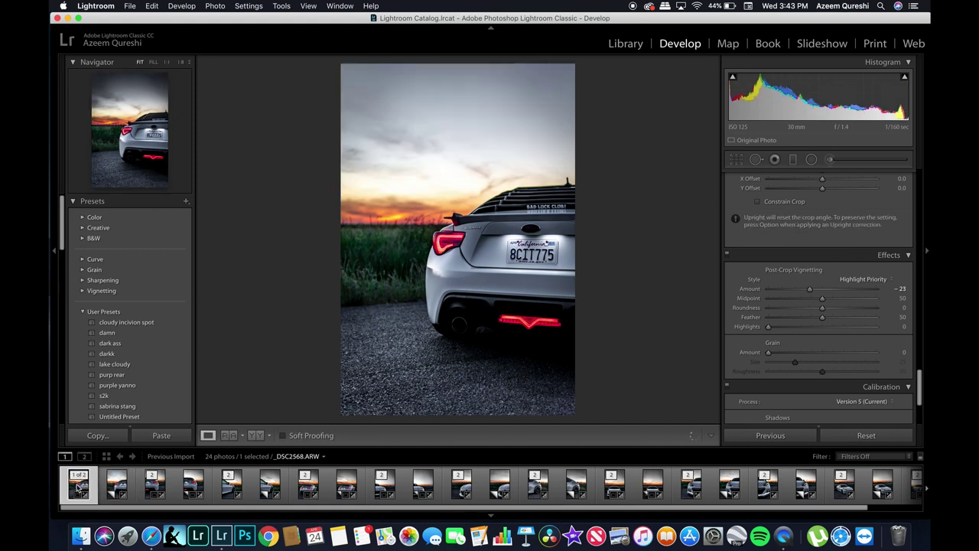
key(backslash)
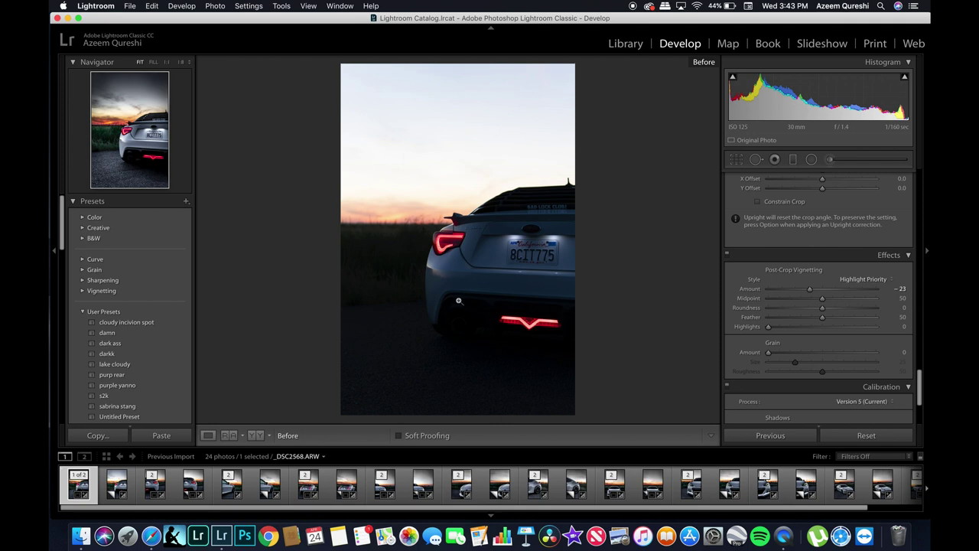
click(121, 485)
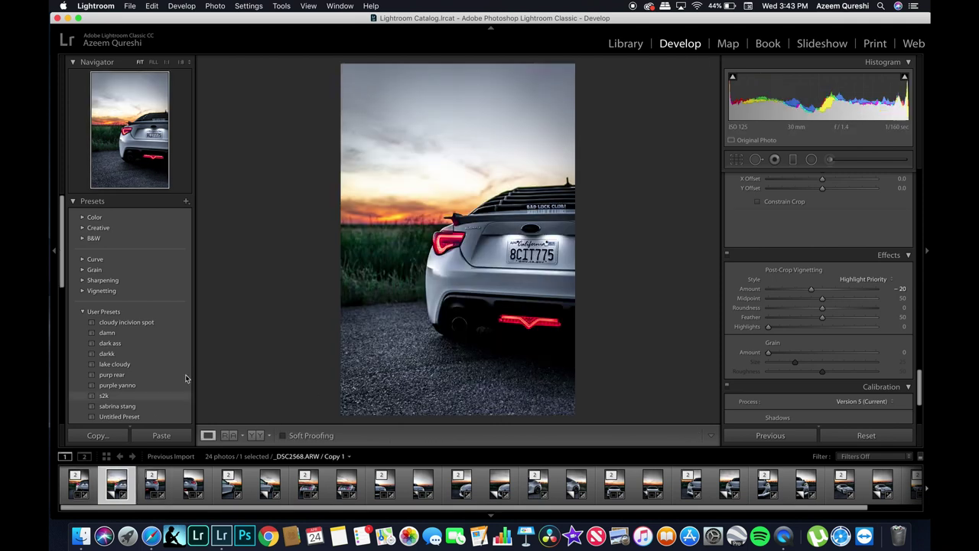
key(backslash)
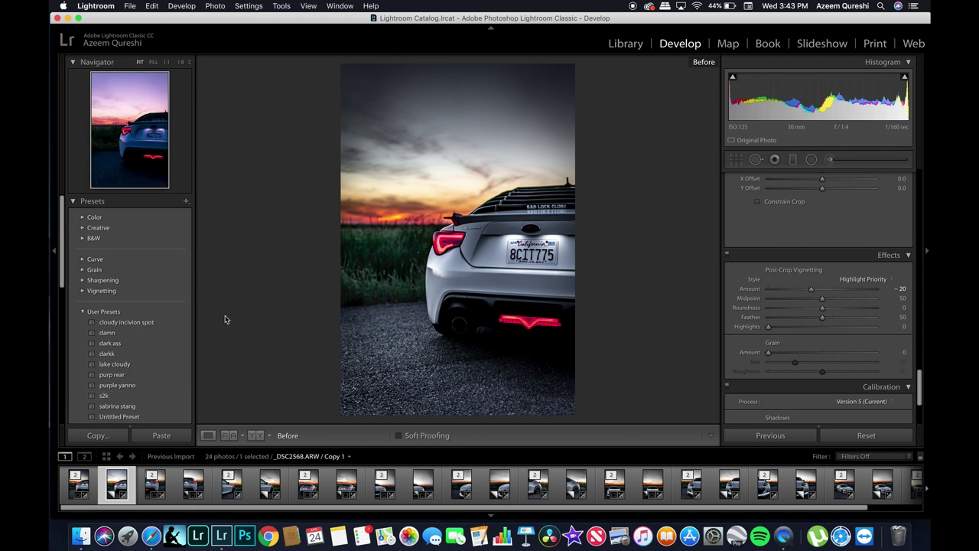
key(backslash)
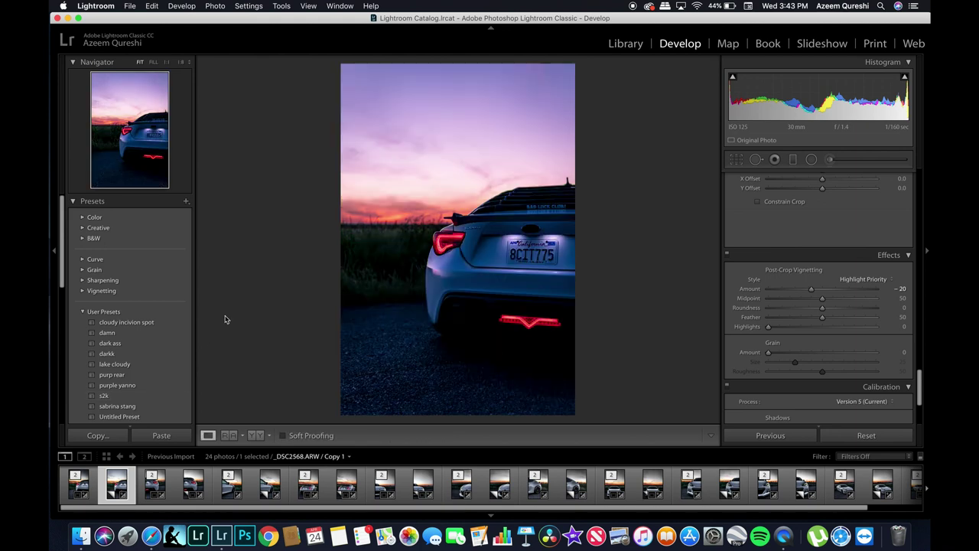
key(super+z)
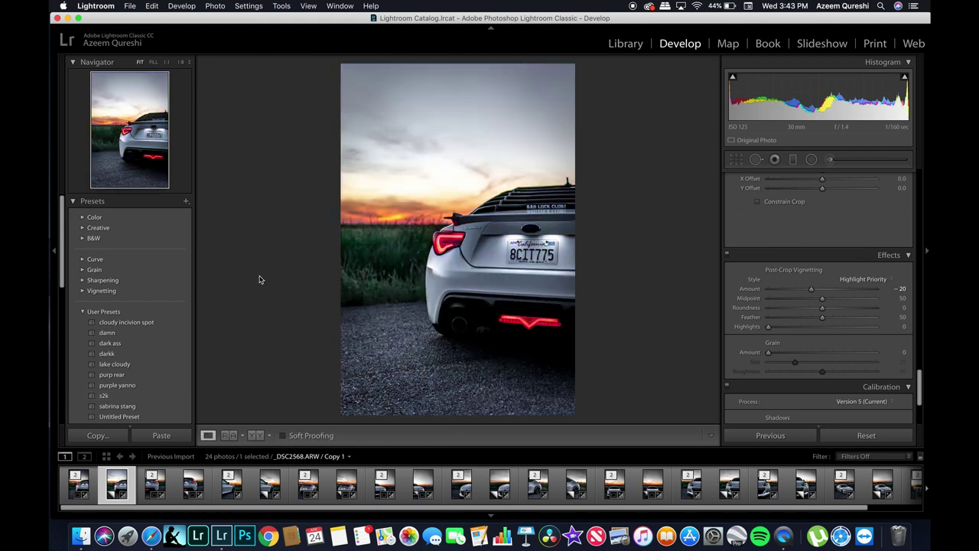
key(backslash)
key(backslash)
key(backslash)
key(backslash)
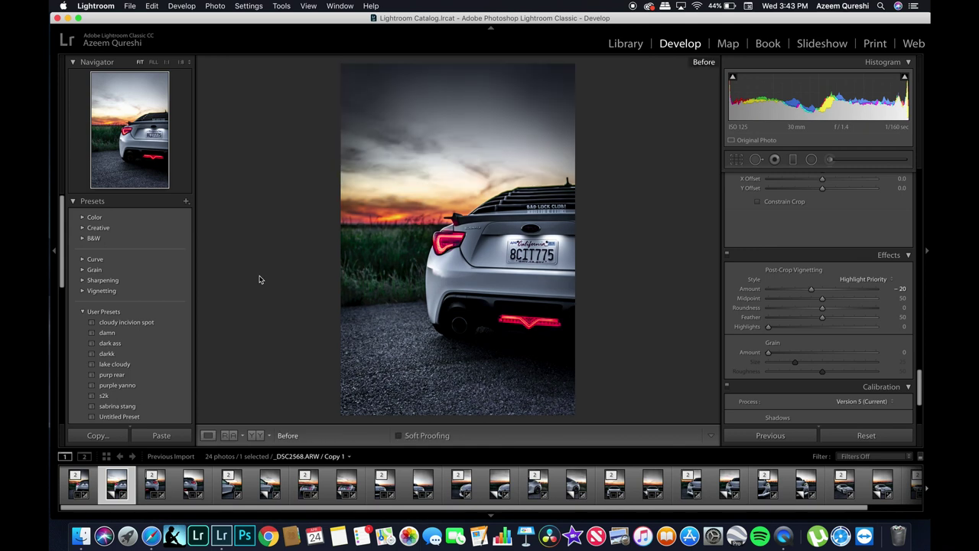
Step: Draw a -1.01 exposure graduated filter across the sky, moved down toward the horizon
click(795, 160)
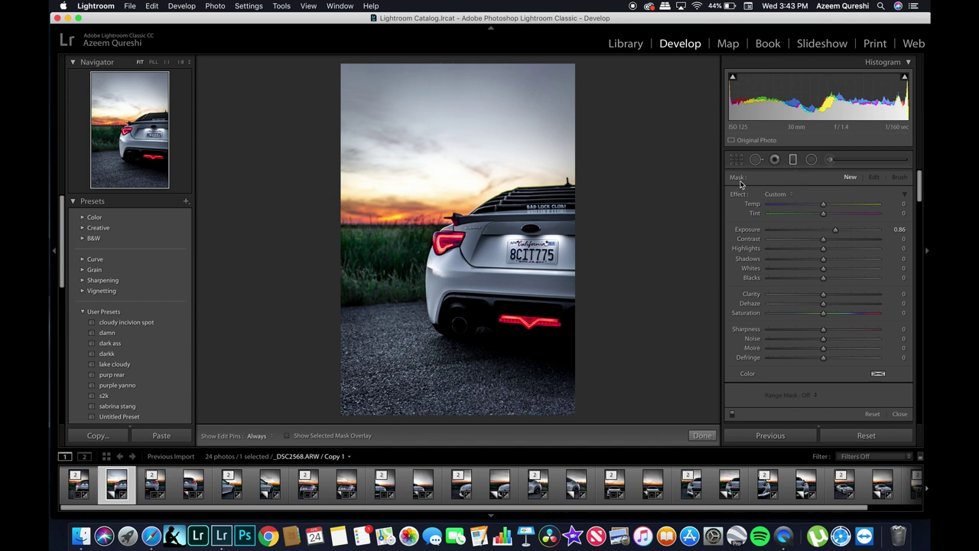
double_click(837, 229)
drag(826, 229, 811, 228)
drag(397, 70, 439, 221)
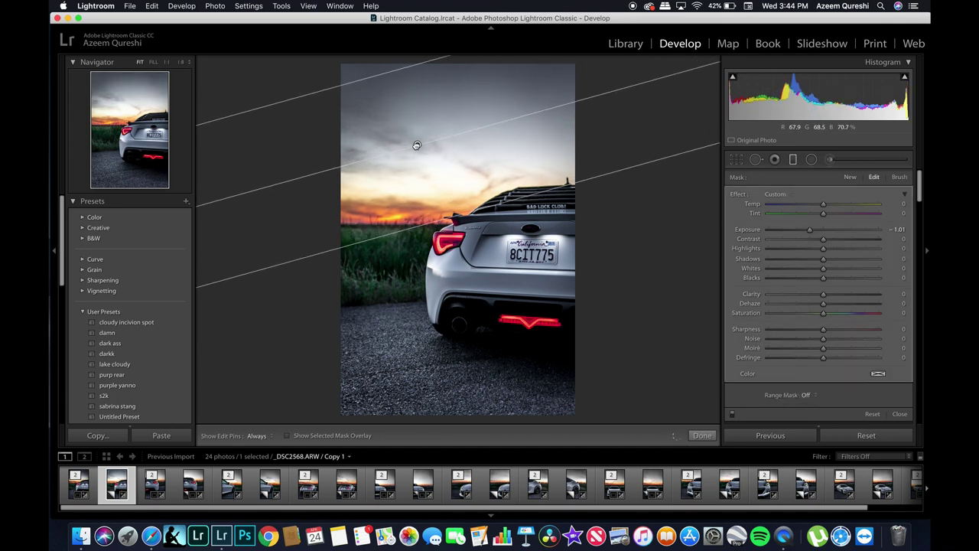
drag(416, 146, 441, 175)
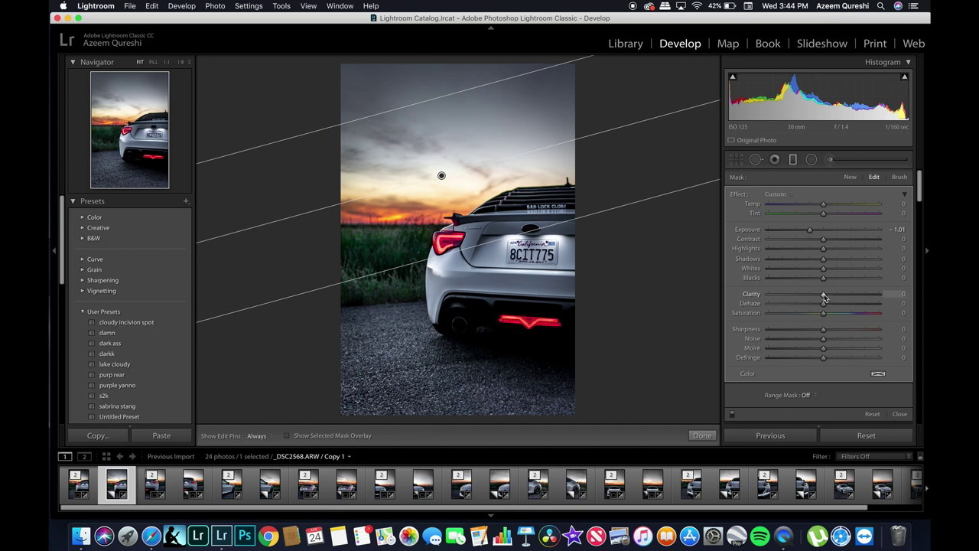
Step: Give the sky gradient Clarity 100, Saturation 0 and a warmer Temp, then finish it
drag(824, 295, 856, 297)
mouse_move(877, 306)
mouse_down()
mouse_move(857, 306)
mouse_move(881, 307)
mouse_up()
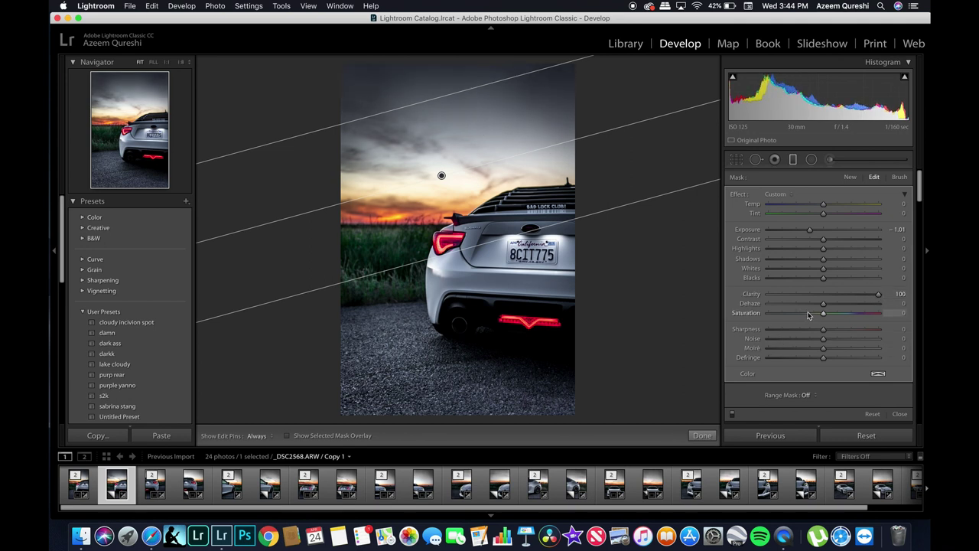
mouse_move(810, 312)
mouse_down()
mouse_move(832, 309)
mouse_move(811, 304)
mouse_move(802, 313)
mouse_up()
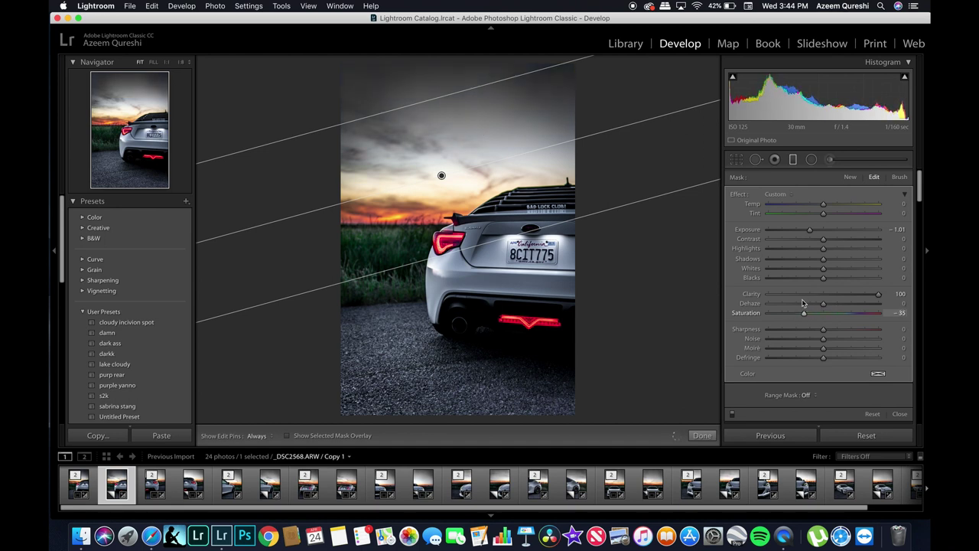
double_click(804, 314)
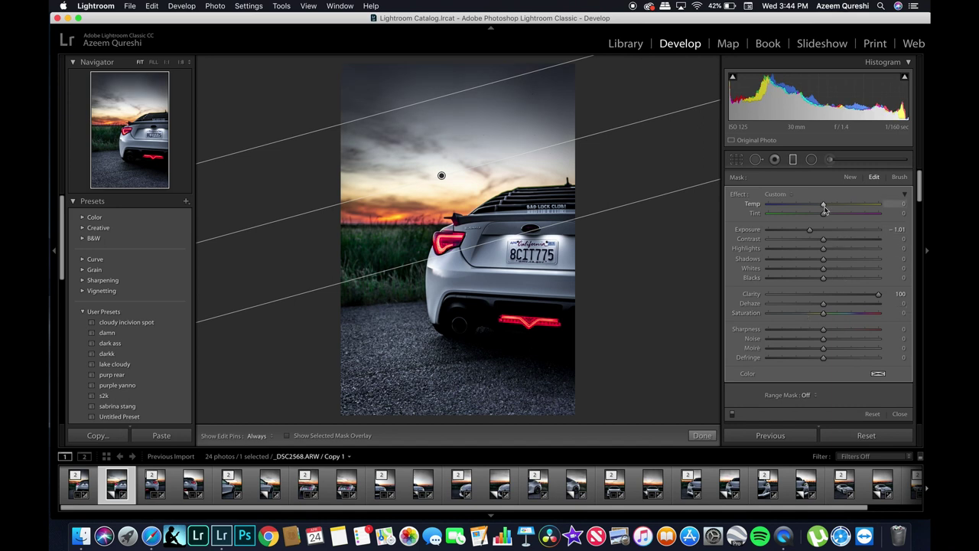
mouse_move(824, 206)
mouse_down()
mouse_move(842, 212)
mouse_move(832, 211)
mouse_up()
click(793, 159)
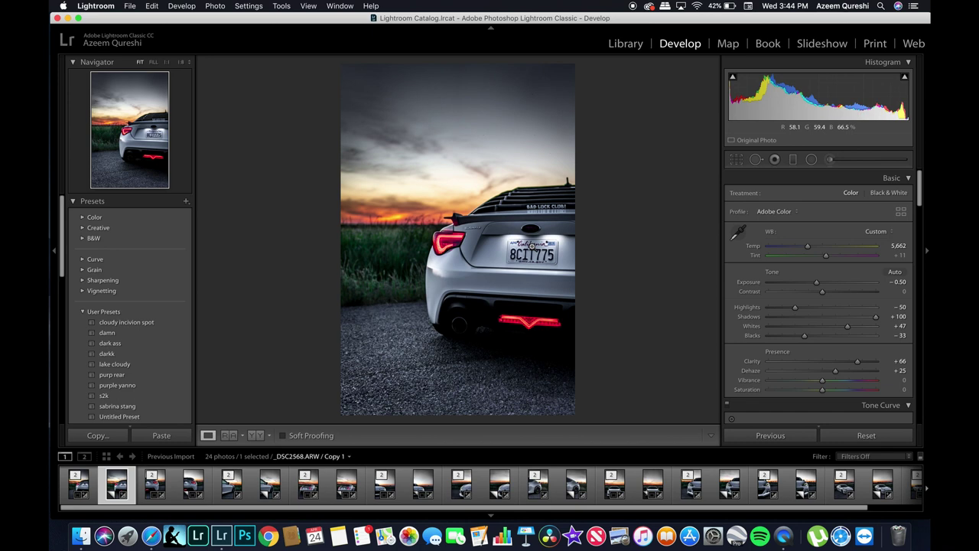
Step: Zoom to 1:1 on the rear emblem and license plate, then select the Adjustment Brush
click(531, 245)
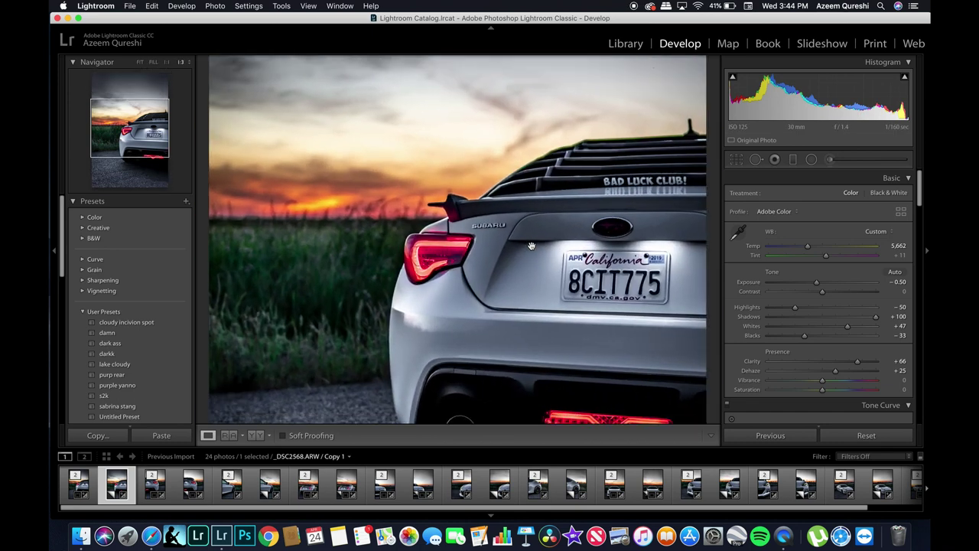
click(507, 265)
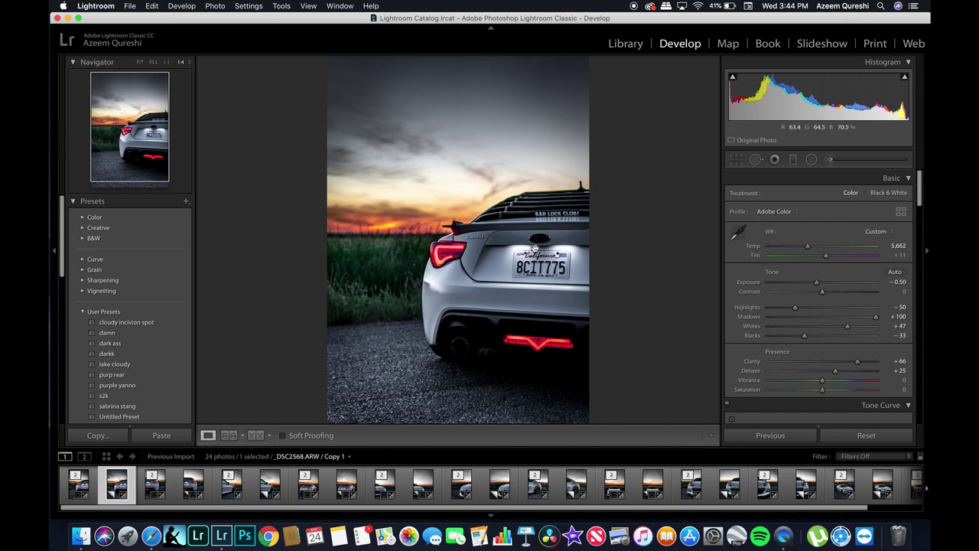
click(550, 224)
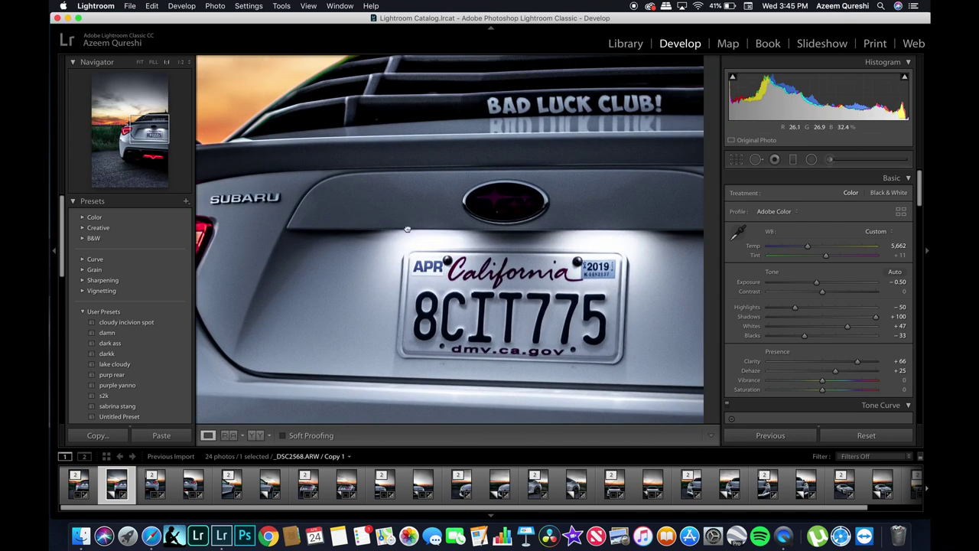
drag(407, 229, 318, 253)
key(super+equal)
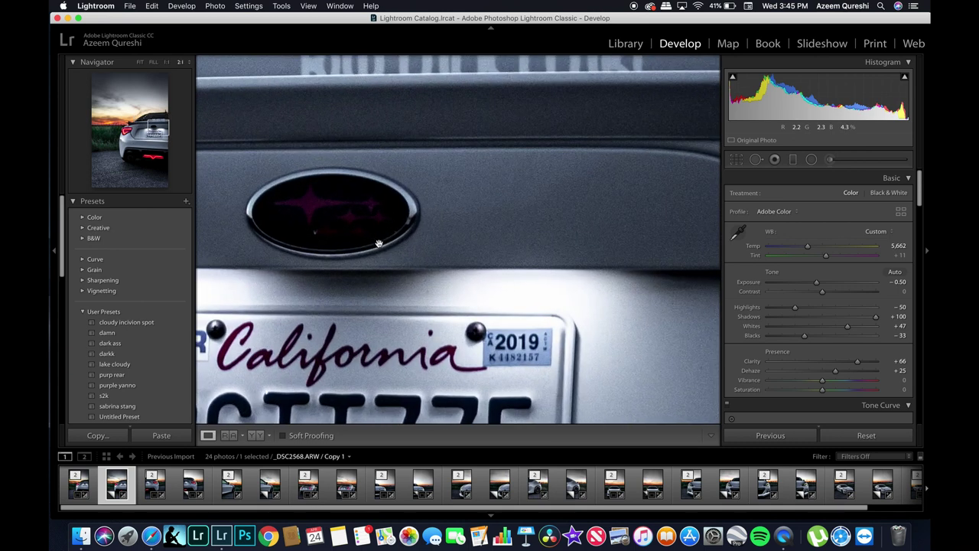
key(super+minus)
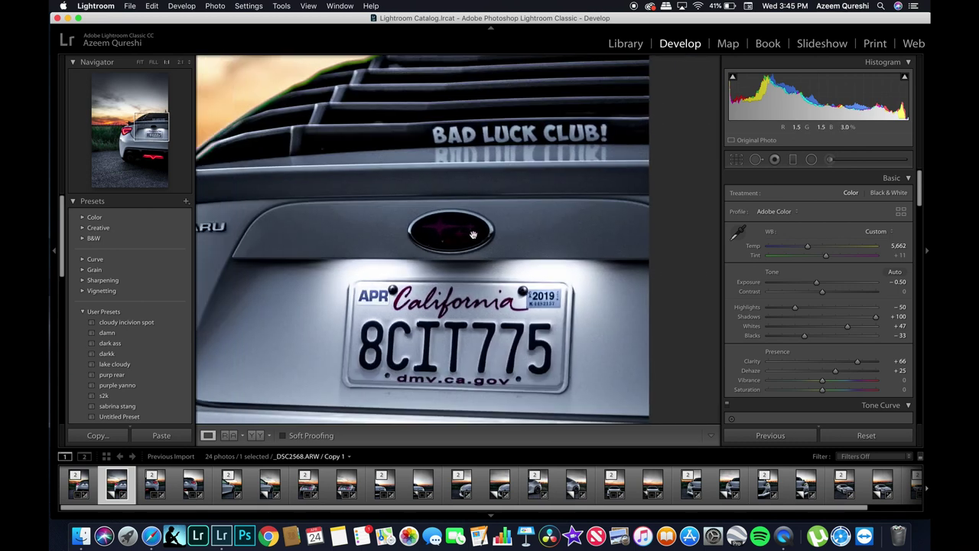
click(830, 160)
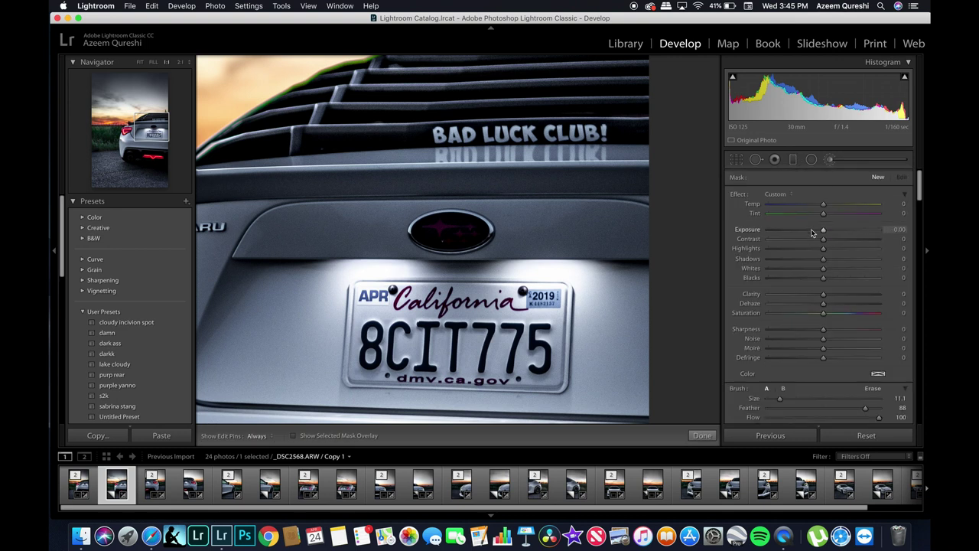
Step: Shrink the adjustment brush to size 6.7 and set its Saturation to 35
scroll(803, 344, down, 3)
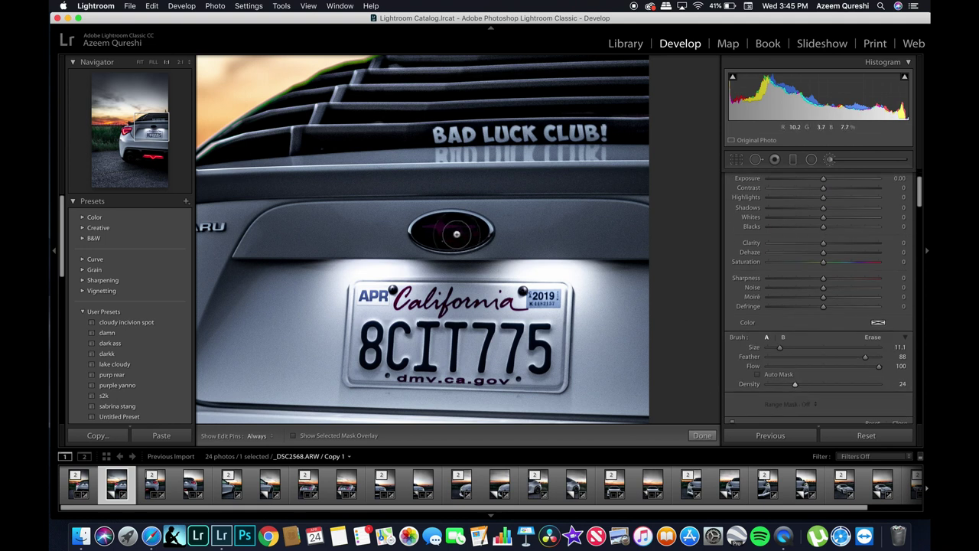
drag(781, 350, 775, 351)
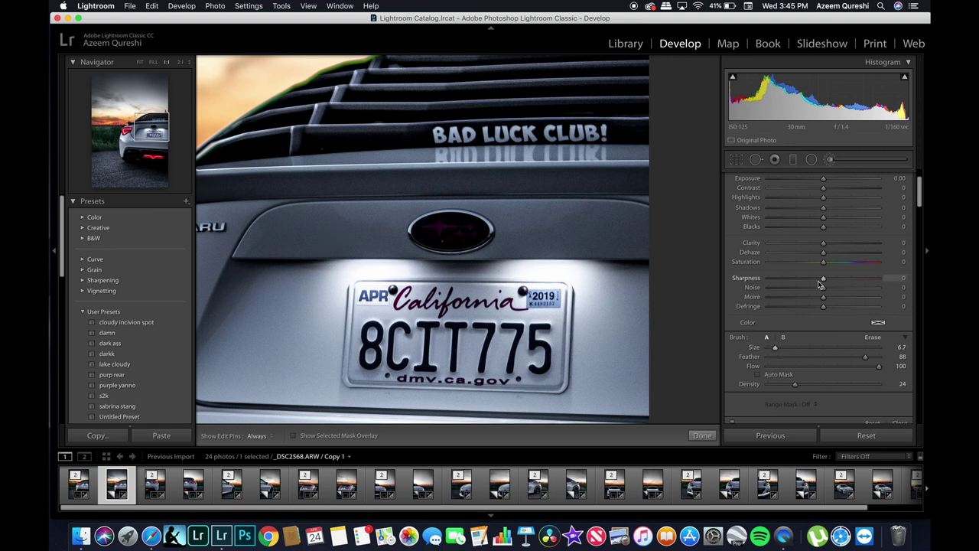
scroll(845, 332, up, 3)
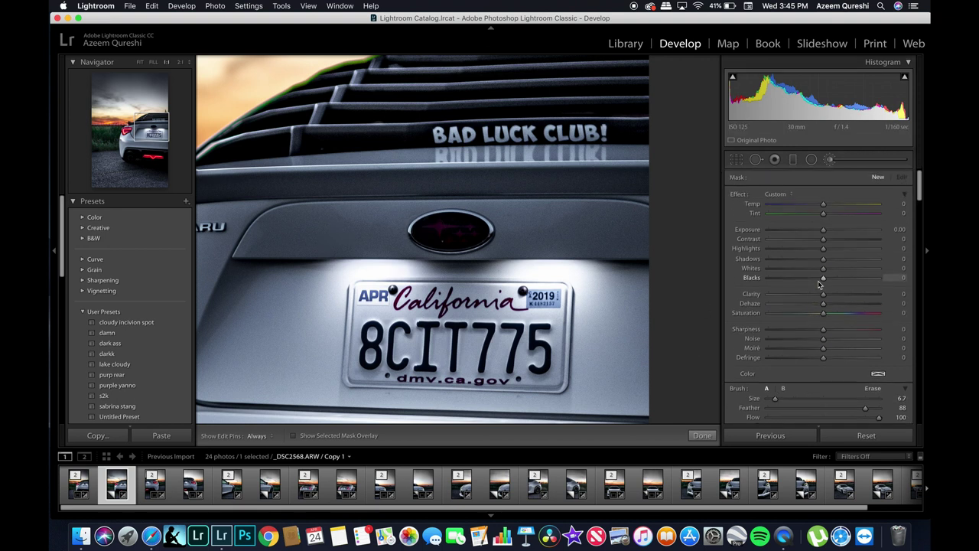
click(842, 312)
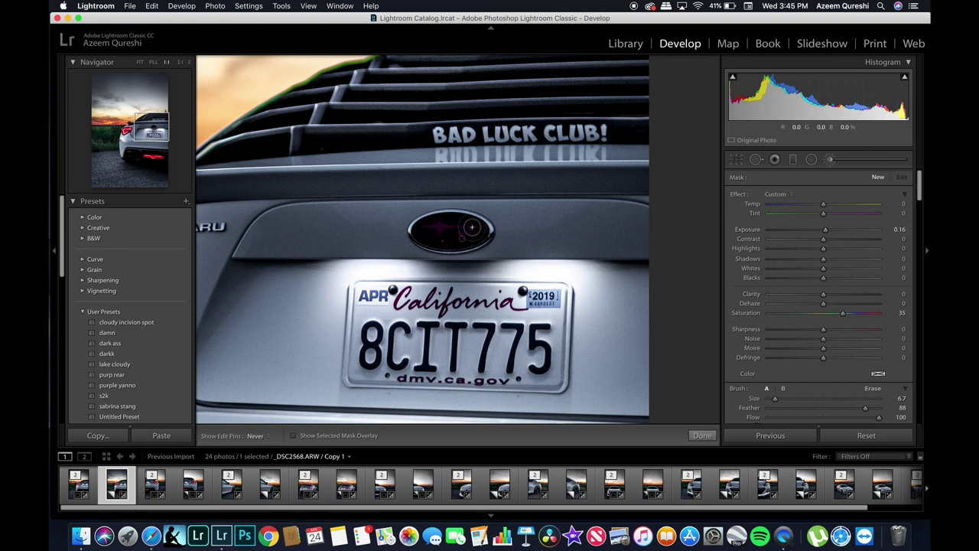
Step: Paint over the rear emblem, check the mask overlay, and raise Exposure to 2.78
drag(467, 224, 464, 239)
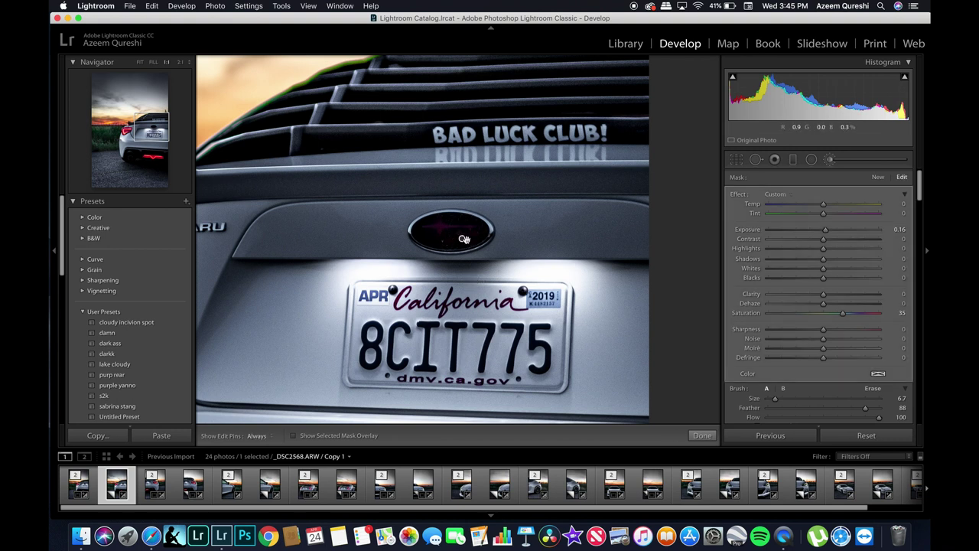
key(Return)
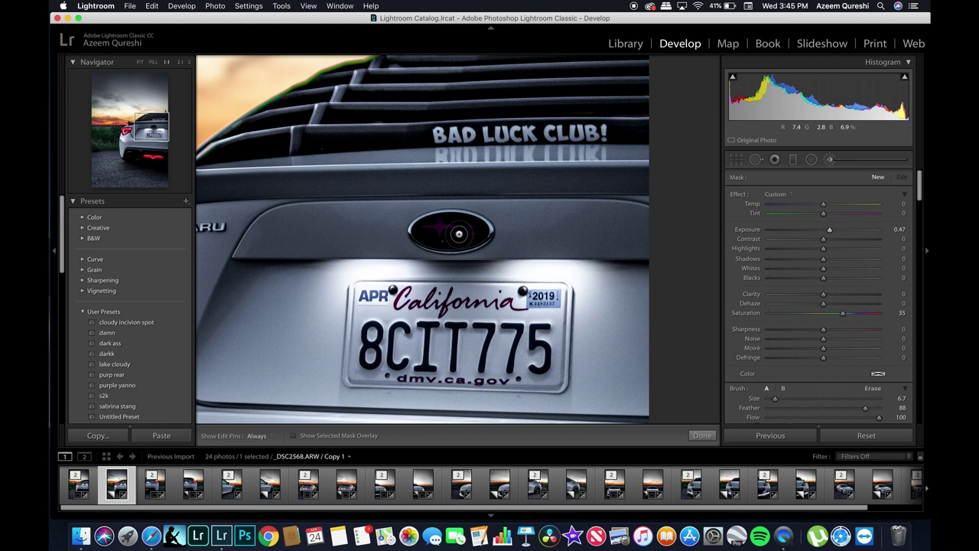
key(h)
key(h)
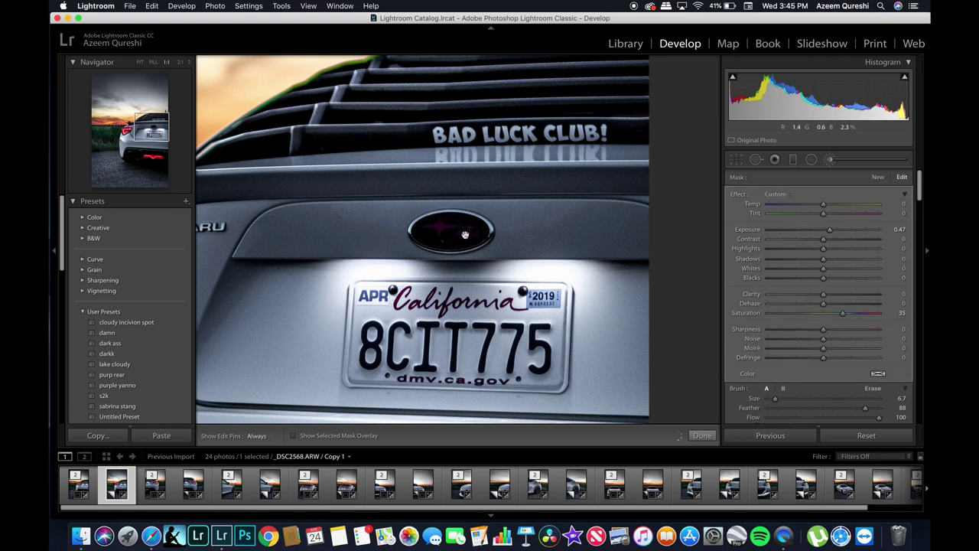
key(o)
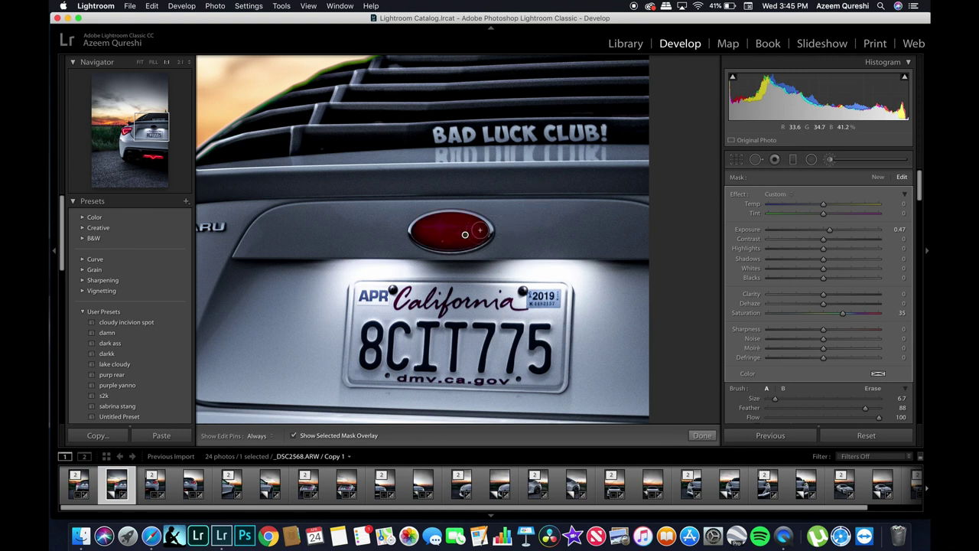
key(h)
key(o)
key(h)
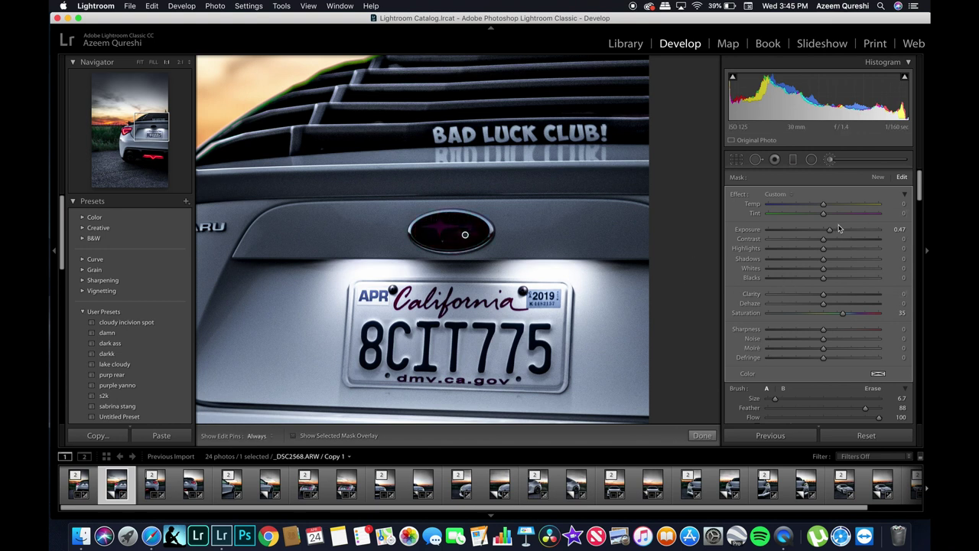
drag(838, 233, 861, 229)
key(z)
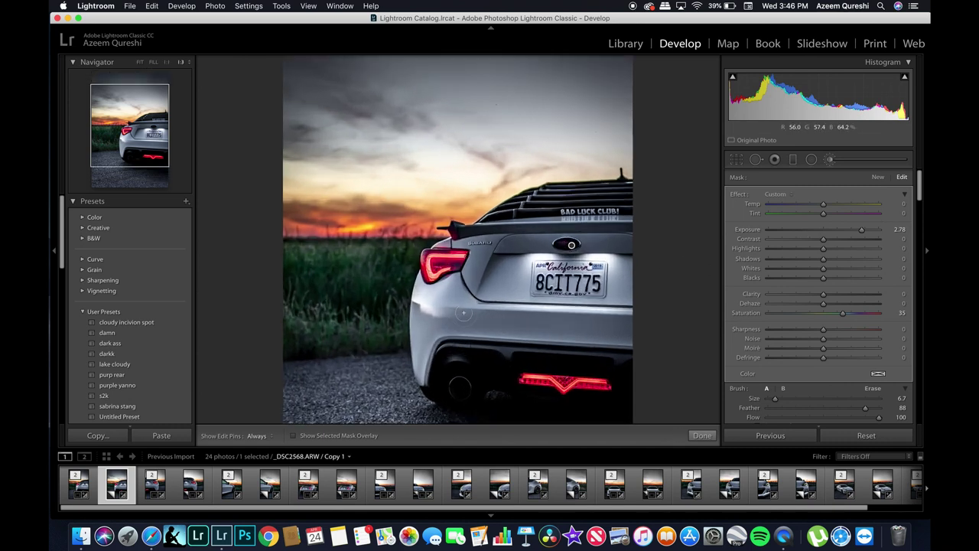
Step: Reset the emblem's Exposure, then set it to 2.34 with Saturation 94
double_click(862, 229)
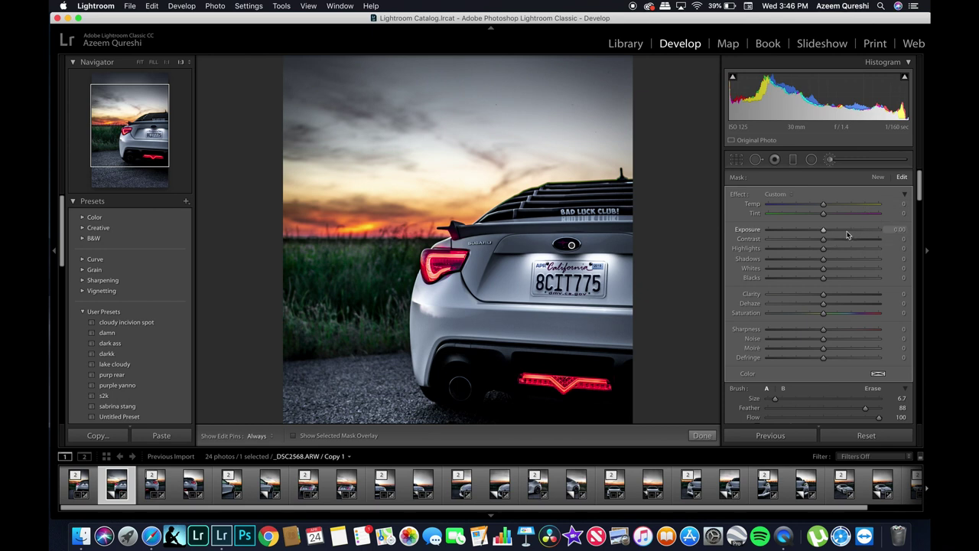
click(856, 230)
drag(854, 314, 876, 319)
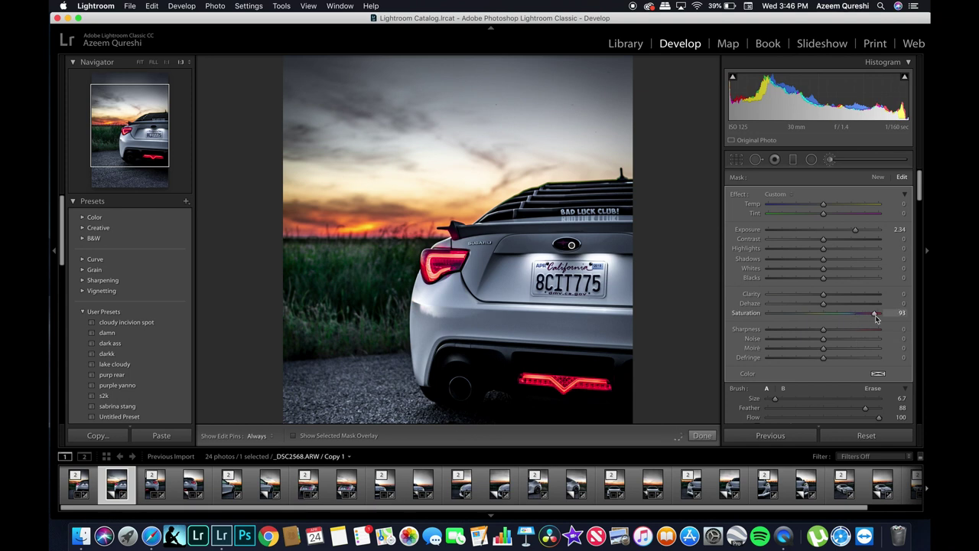
Step: Give the emblem adjustment a red colour tint and trial a warmer temperature before reverting it
click(878, 373)
drag(695, 378, 664, 368)
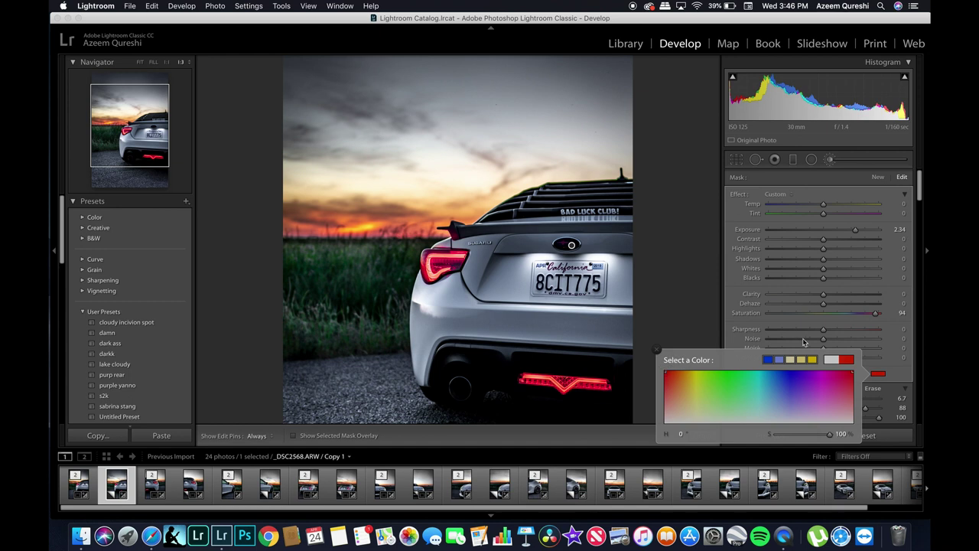
click(894, 378)
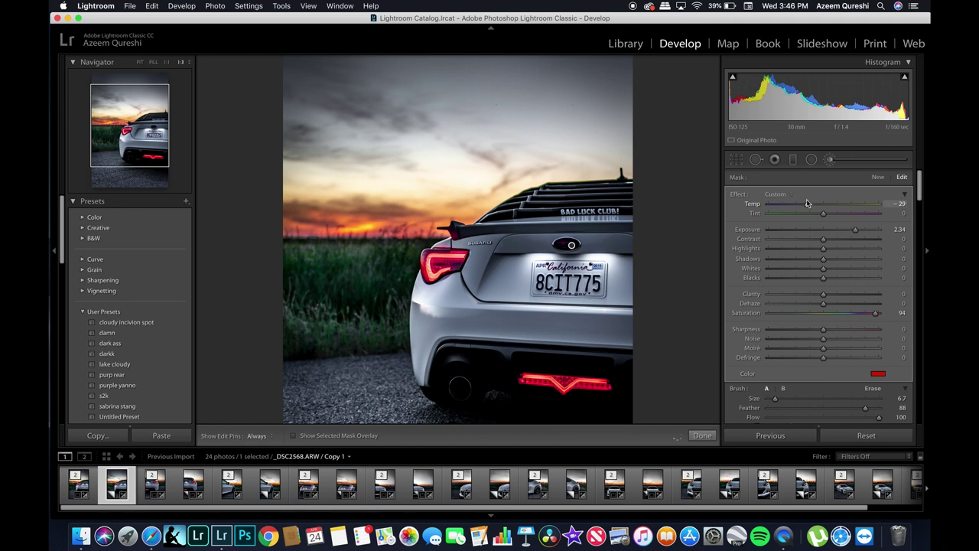
drag(810, 203, 839, 211)
drag(844, 214, 826, 207)
Step: Confirm the red tint and finish the emblem brush adjustment
click(877, 374)
click(877, 375)
click(828, 161)
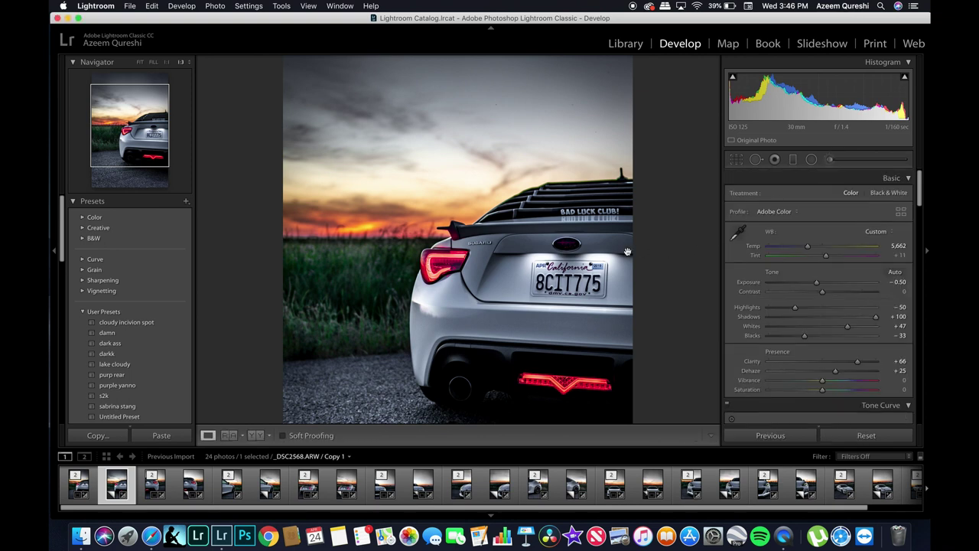
Step: Compare the edit against the original, then fit the whole photo in the view
key(backslash)
key(backslash)
key(super+minus)
key(super+equal)
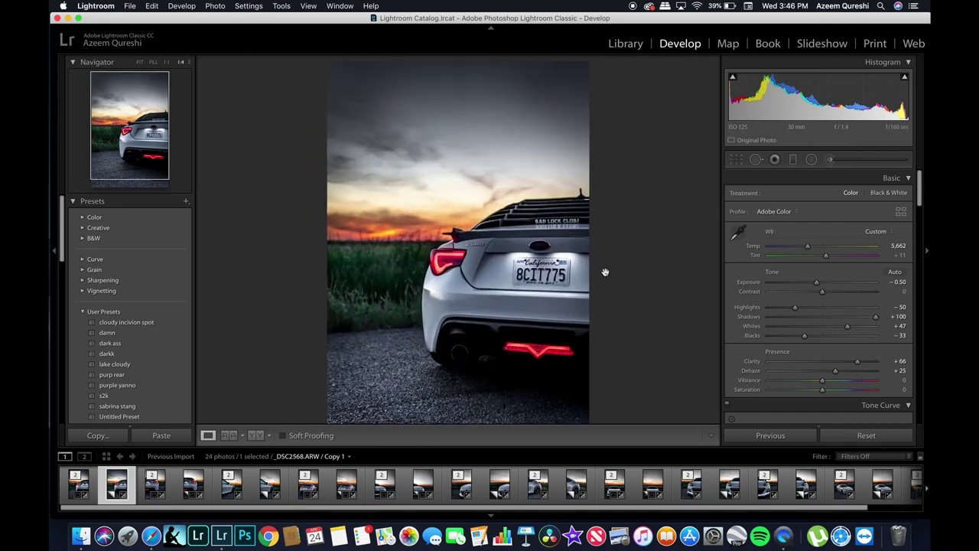